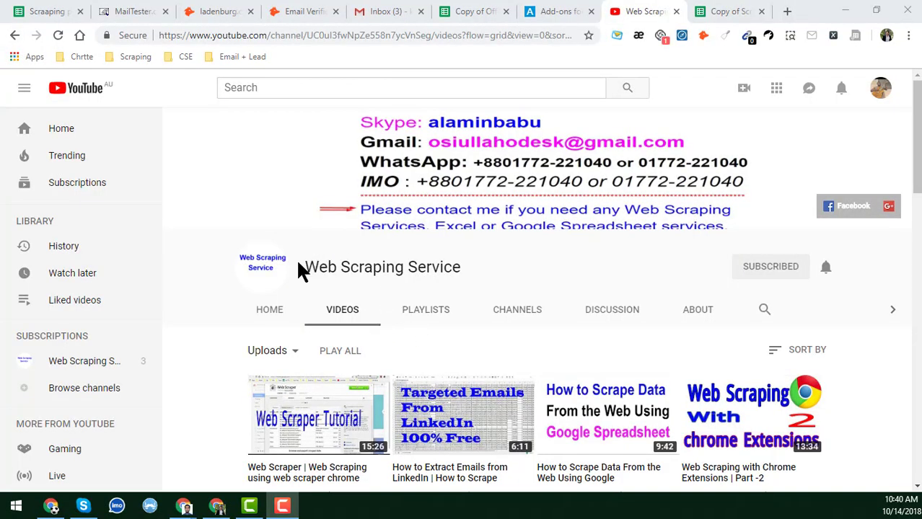
{"action": "left_click_drag", "start_coordinate": [305, 265], "coordinate": [470, 271]}
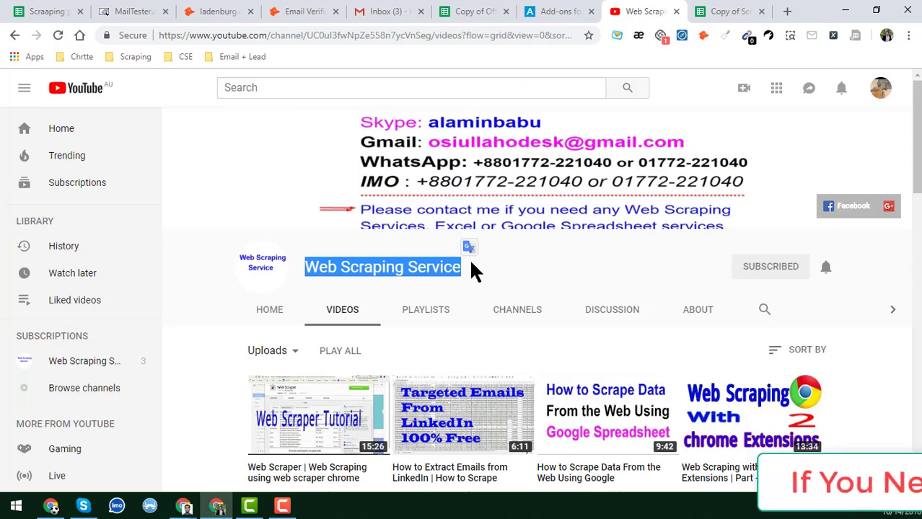
{"action": "left_click", "coordinate": [471, 263]}
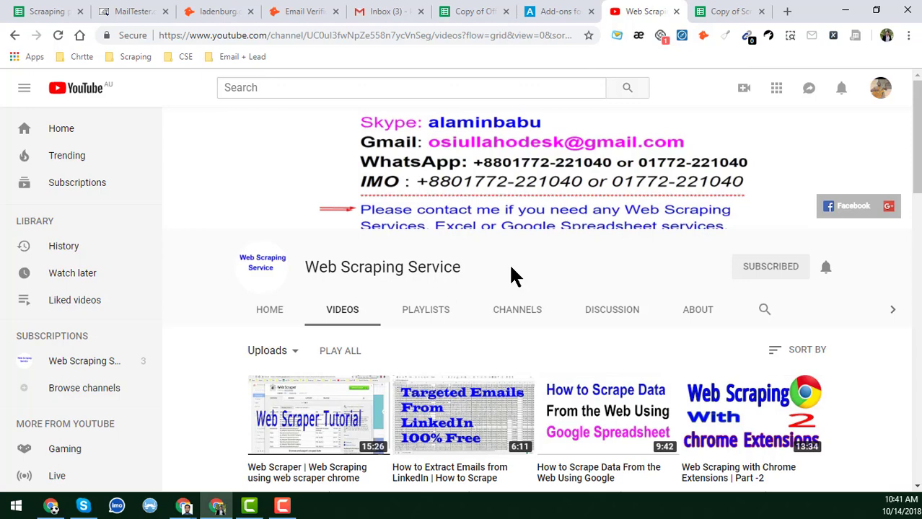
Step: Switch to the Copy of Office-365-Global-Sample-File spreadsheet and look over the commands of the Power Tools add-on
{"action": "left_click", "coordinate": [465, 12]}
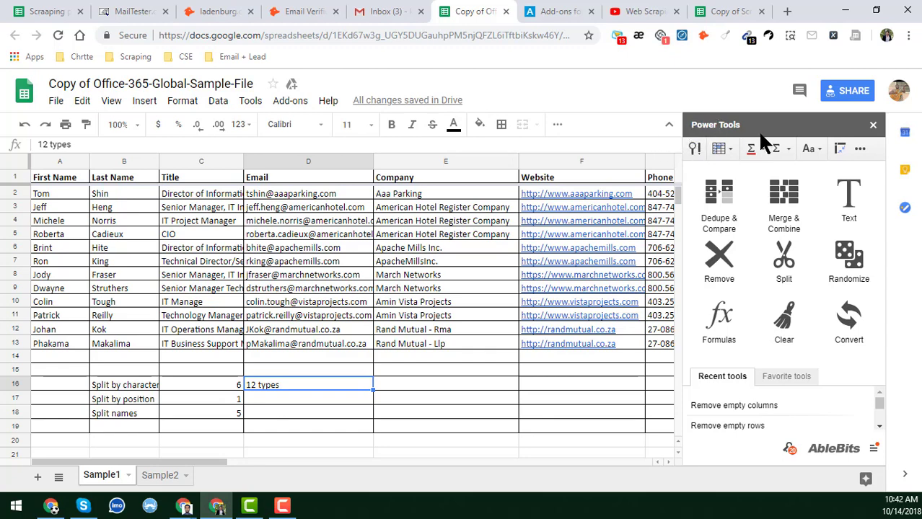
{"action": "left_click", "coordinate": [294, 101]}
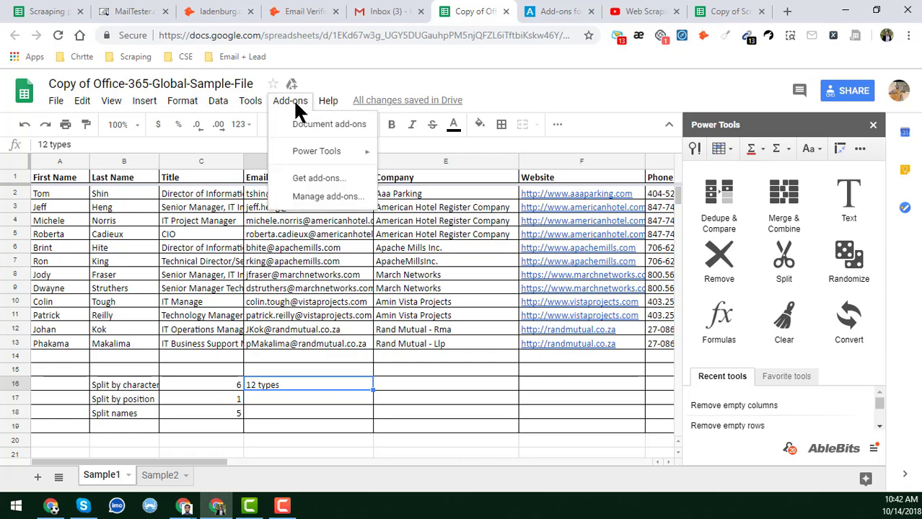
{"action": "mouse_move", "coordinate": [310, 163]}
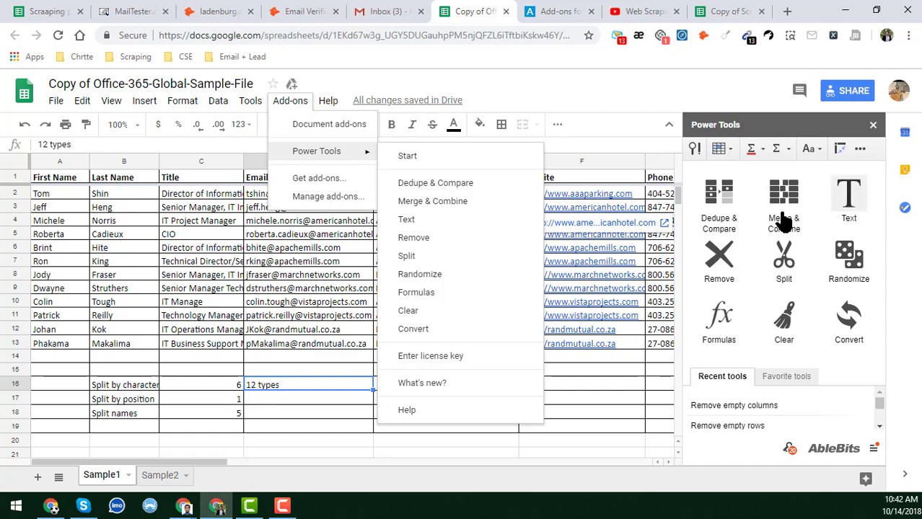
{"action": "left_click", "coordinate": [335, 388]}
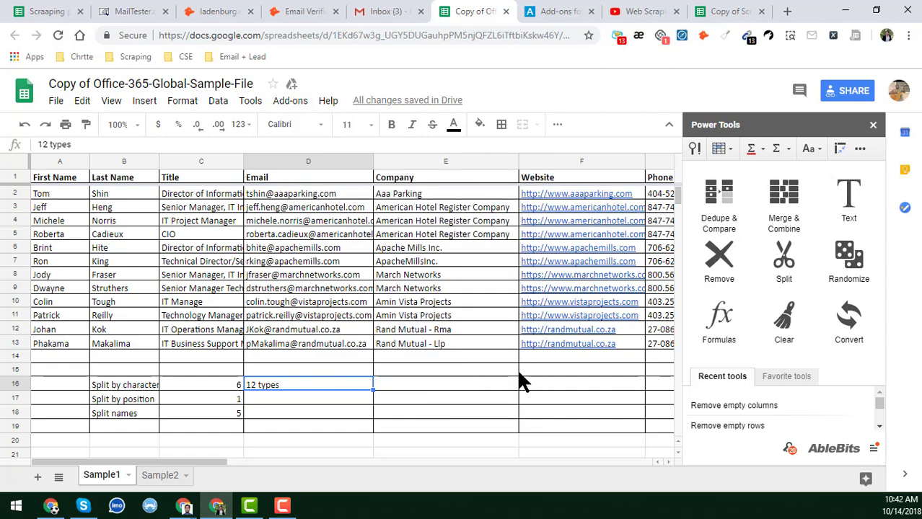
Step: Open the Split tool of Power Tools and review its Split by character options
{"action": "left_click", "coordinate": [782, 260]}
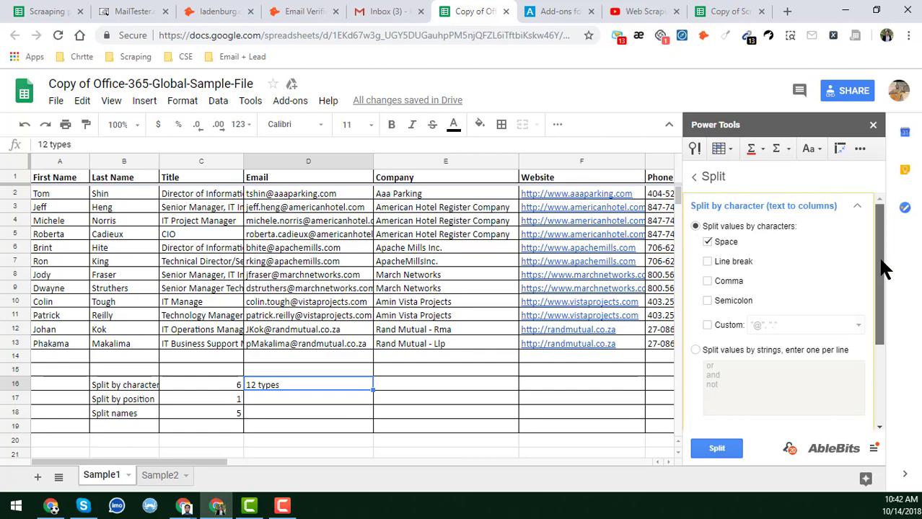
{"action": "scroll", "coordinate": [796, 354], "scroll_direction": "down", "scroll_amount": 5}
{"action": "scroll", "coordinate": [789, 357], "scroll_direction": "up", "scroll_amount": 3}
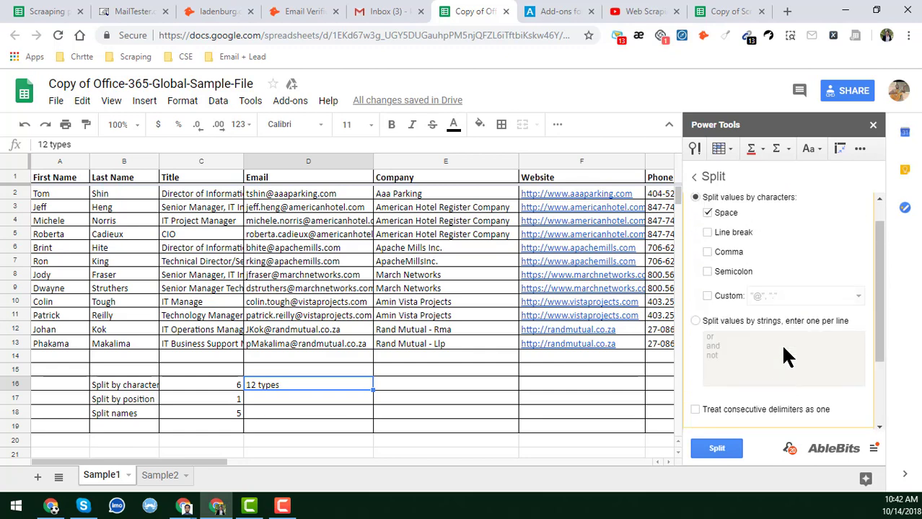
{"action": "scroll", "coordinate": [786, 356], "scroll_direction": "up", "scroll_amount": 1}
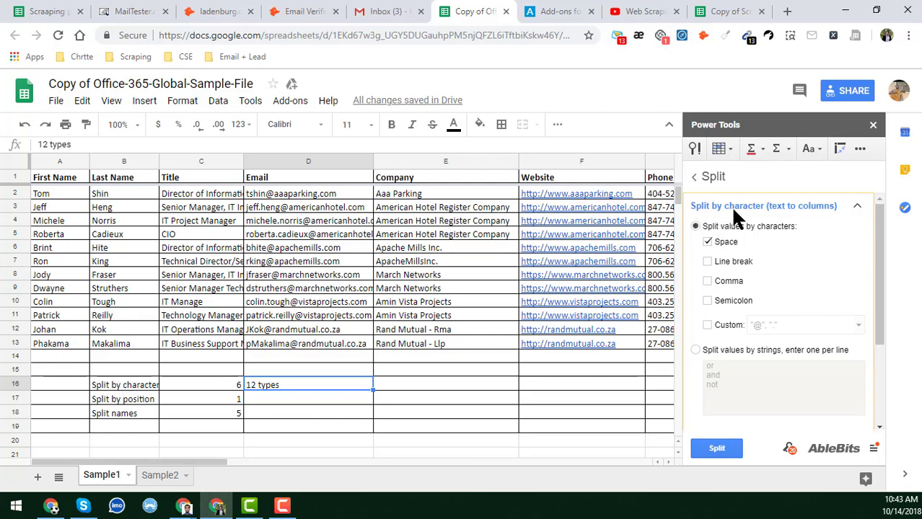
{"action": "scroll", "coordinate": [779, 287], "scroll_direction": "down", "scroll_amount": 2}
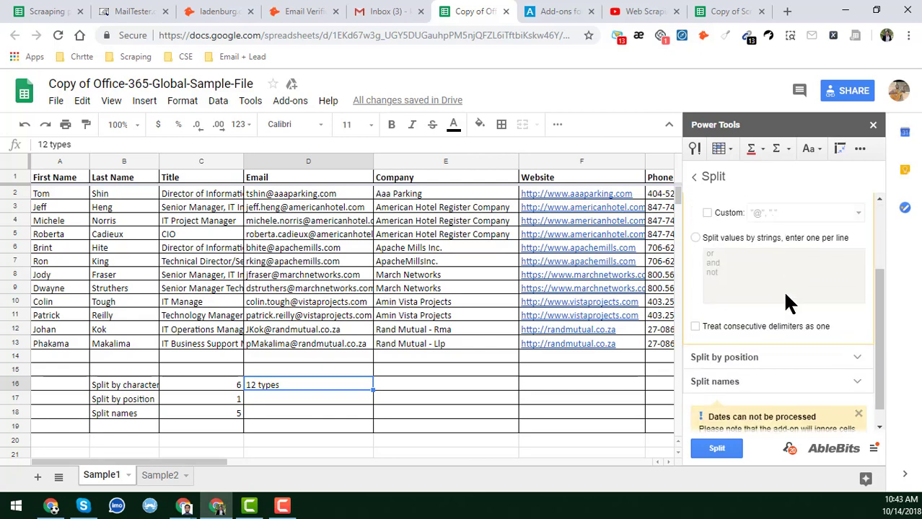
{"action": "scroll", "coordinate": [751, 332], "scroll_direction": "down", "scroll_amount": 1}
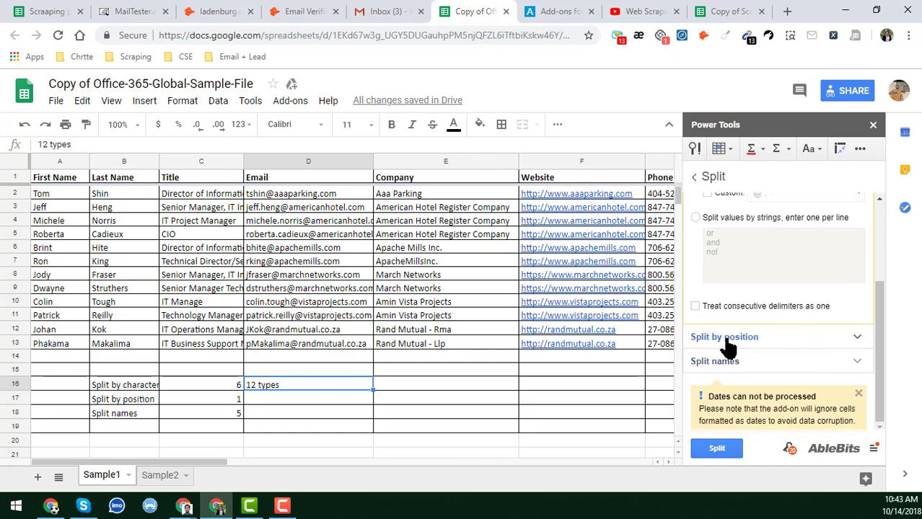
Step: Review the Split by position and Split names options, and return to Split by character
{"action": "left_click", "coordinate": [724, 338]}
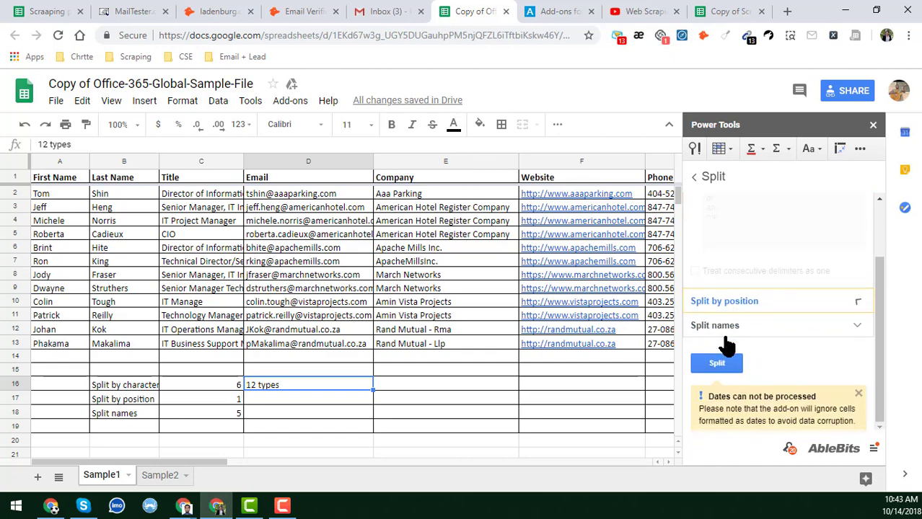
{"action": "scroll", "coordinate": [714, 364], "scroll_direction": "down", "scroll_amount": 1}
{"action": "left_click", "coordinate": [714, 364]}
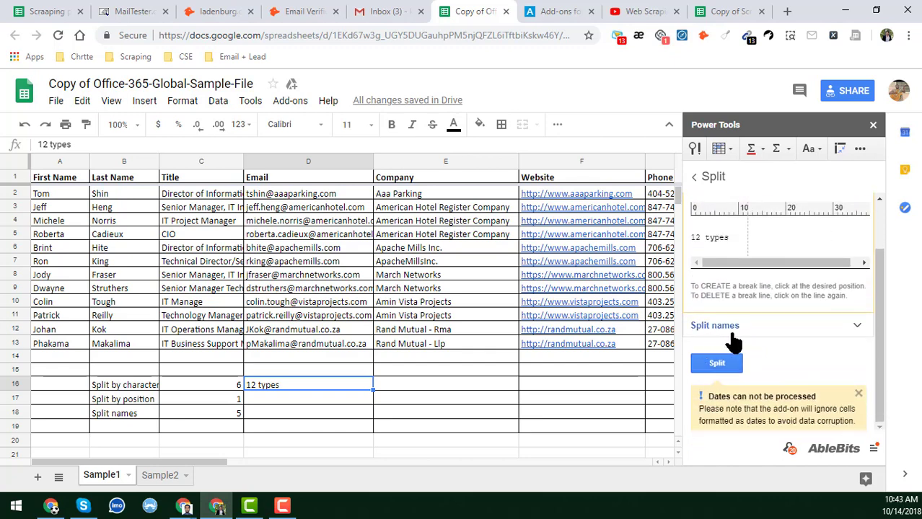
{"action": "left_click", "coordinate": [732, 331]}
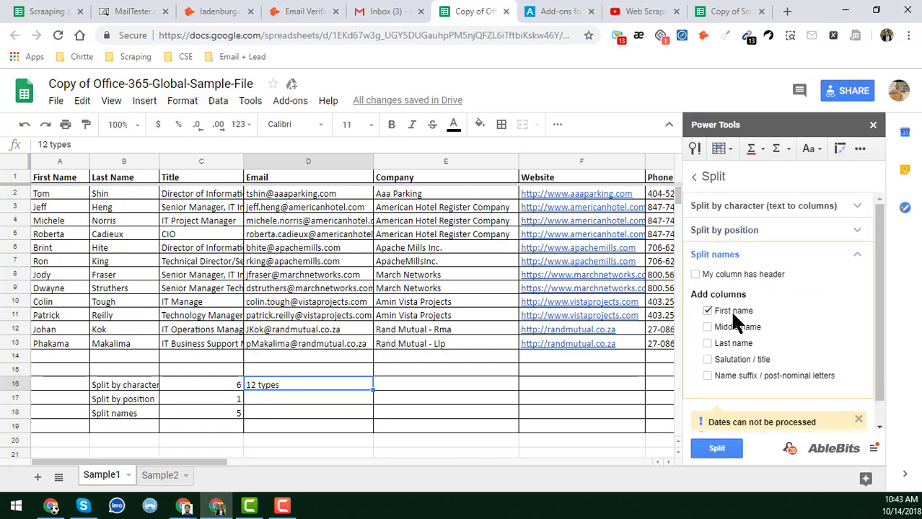
{"action": "scroll", "coordinate": [755, 319], "scroll_direction": "down", "scroll_amount": 1}
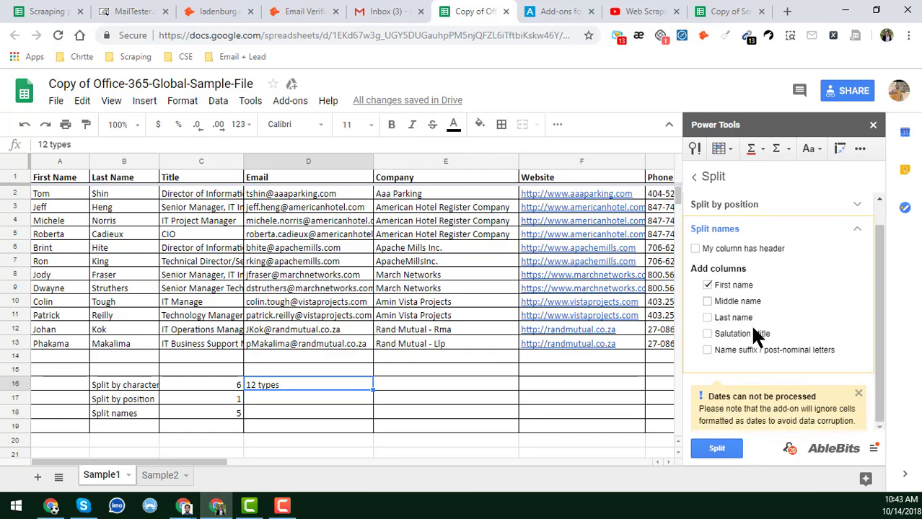
{"action": "scroll", "coordinate": [745, 332], "scroll_direction": "up", "scroll_amount": 1}
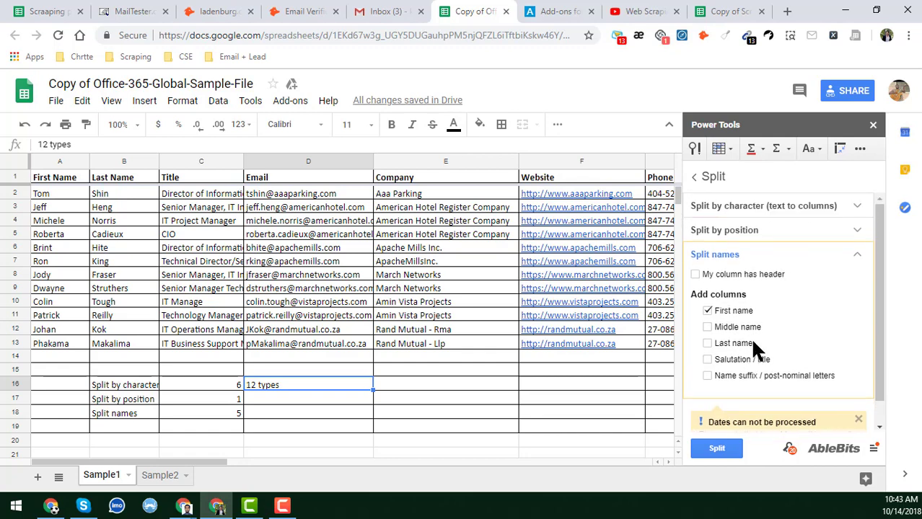
{"action": "left_click", "coordinate": [857, 214]}
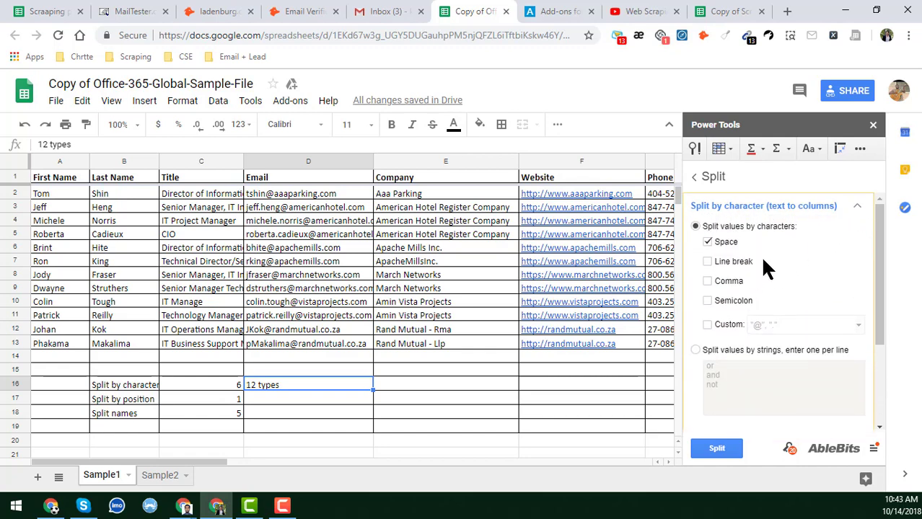
Step: Insert a blank column between the Company and Website columns on the Sample1 sheet
{"action": "left_click", "coordinate": [708, 242]}
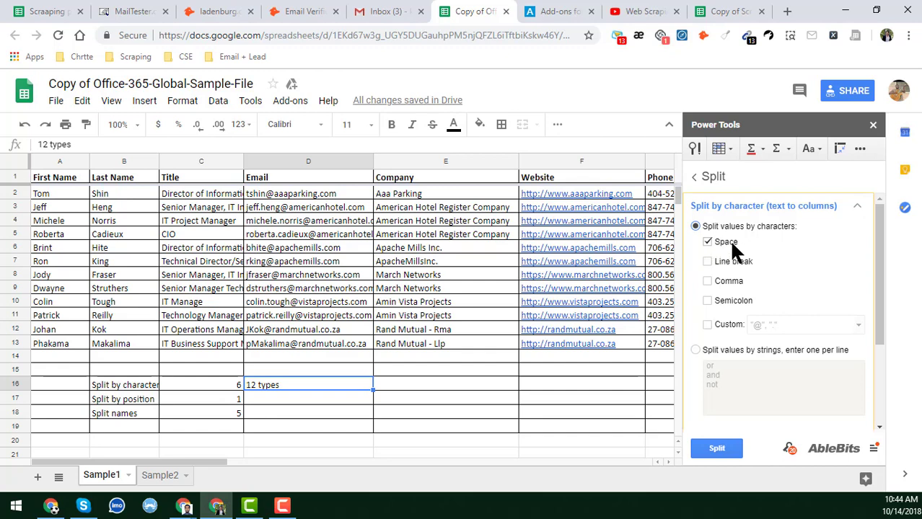
{"action": "left_click", "coordinate": [478, 343]}
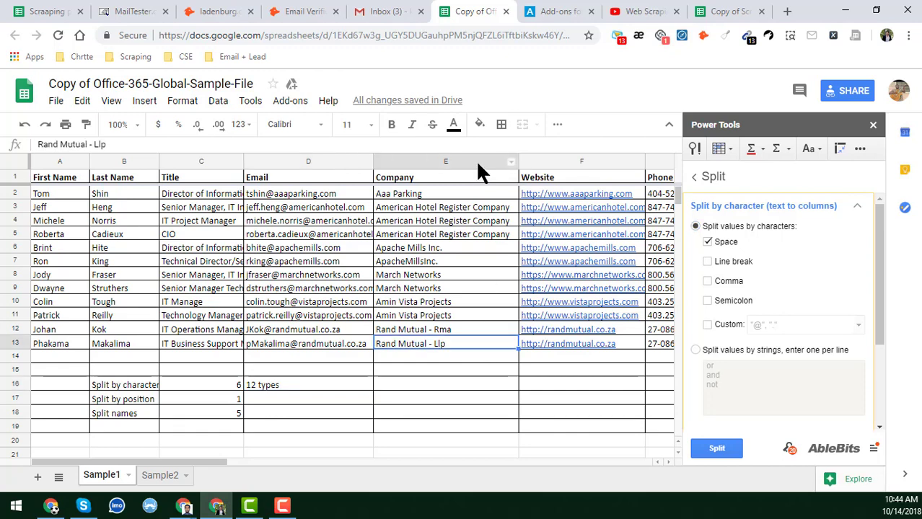
{"action": "left_click", "coordinate": [476, 159]}
{"action": "left_click", "coordinate": [560, 156]}
{"action": "right_click", "coordinate": [560, 156]}
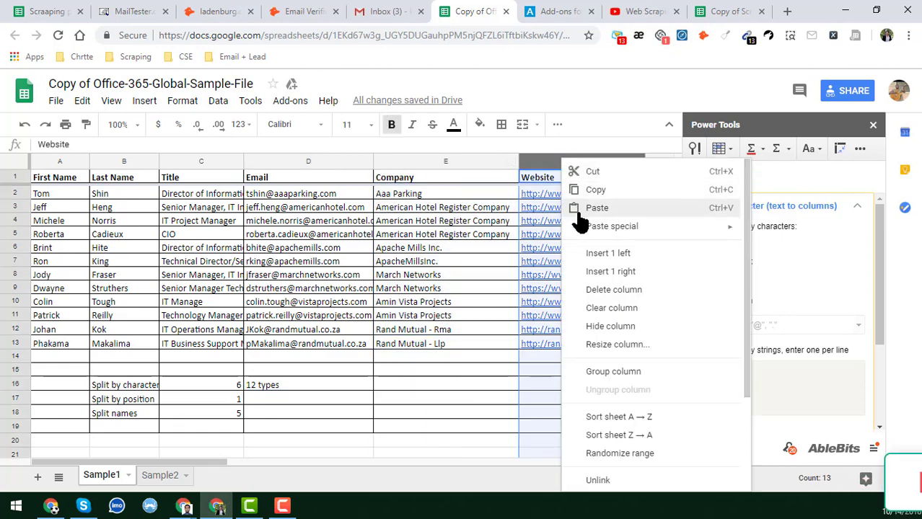
{"action": "left_click", "coordinate": [608, 256]}
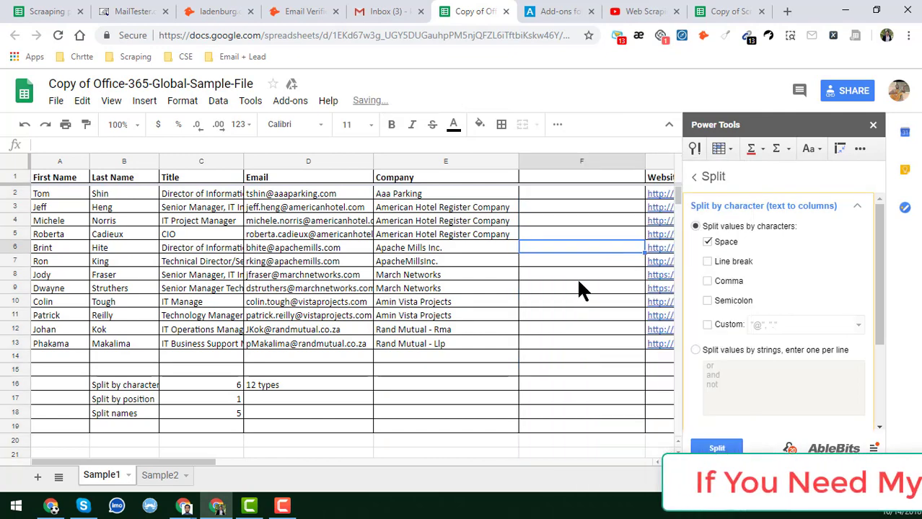
Step: Insert a second blank column directly after the Company column
{"action": "left_click", "coordinate": [457, 194]}
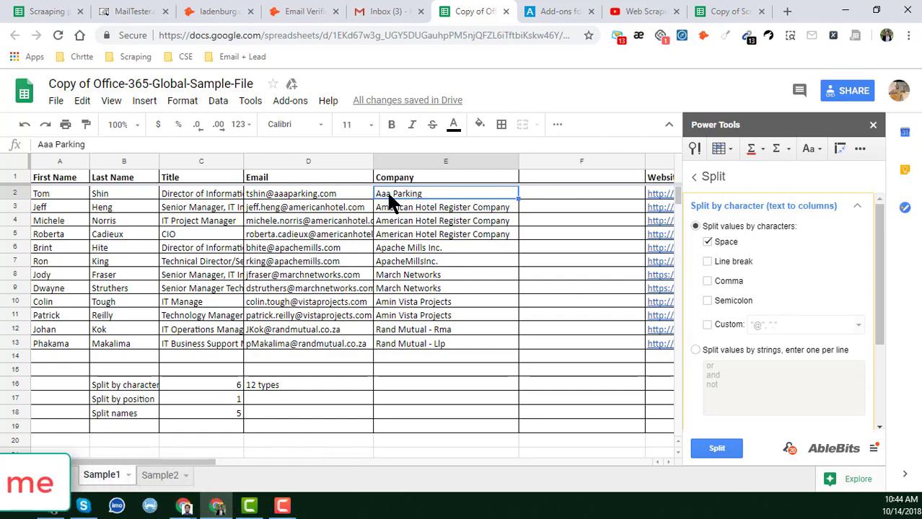
{"action": "left_click", "coordinate": [576, 160]}
{"action": "right_click", "coordinate": [576, 159]}
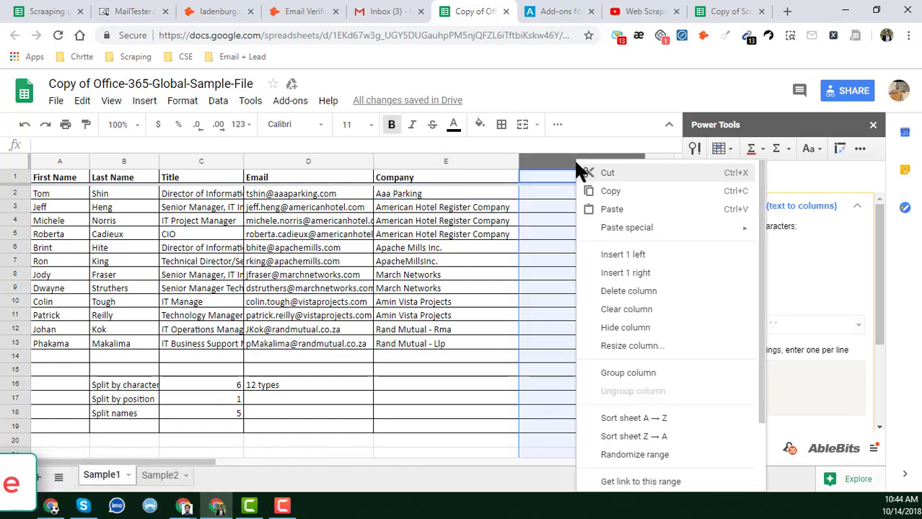
{"action": "left_click", "coordinate": [625, 257]}
{"action": "left_click", "coordinate": [564, 288]}
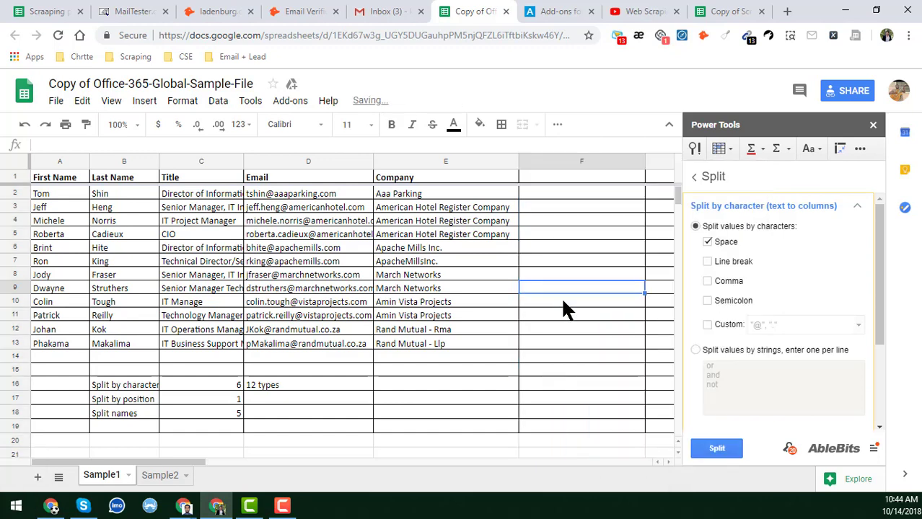
Step: Split the company name in E2 by character, using Space as the delimiter
{"action": "scroll", "coordinate": [562, 303], "scroll_direction": "right", "scroll_amount": 5}
{"action": "left_click", "coordinate": [185, 249]}
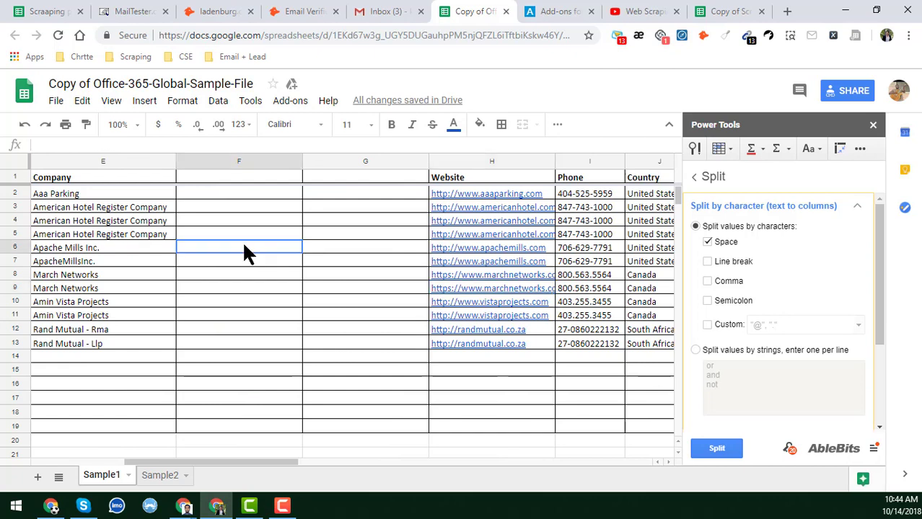
{"action": "left_click", "coordinate": [160, 189]}
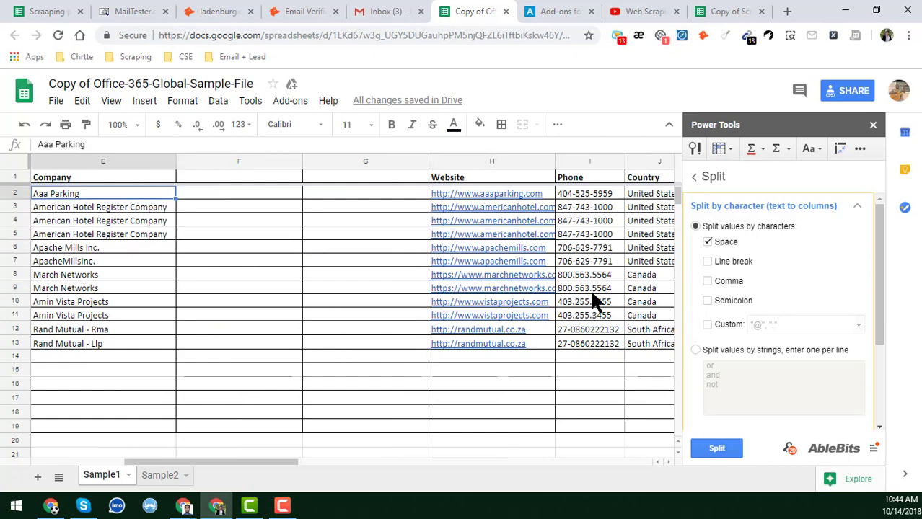
{"action": "left_click", "coordinate": [718, 450]}
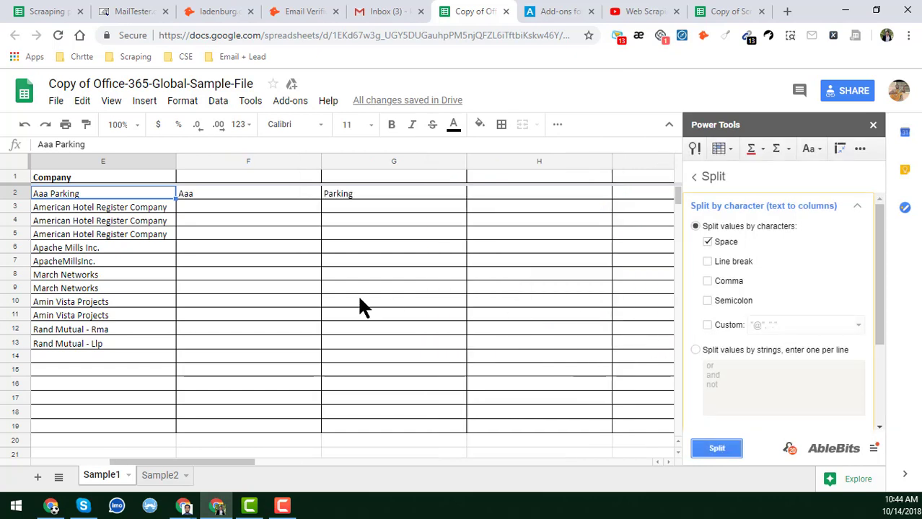
Step: Examine the split parts in row 2 and the columns up to Website, and return to the original company name in E2
{"action": "left_click", "coordinate": [254, 192]}
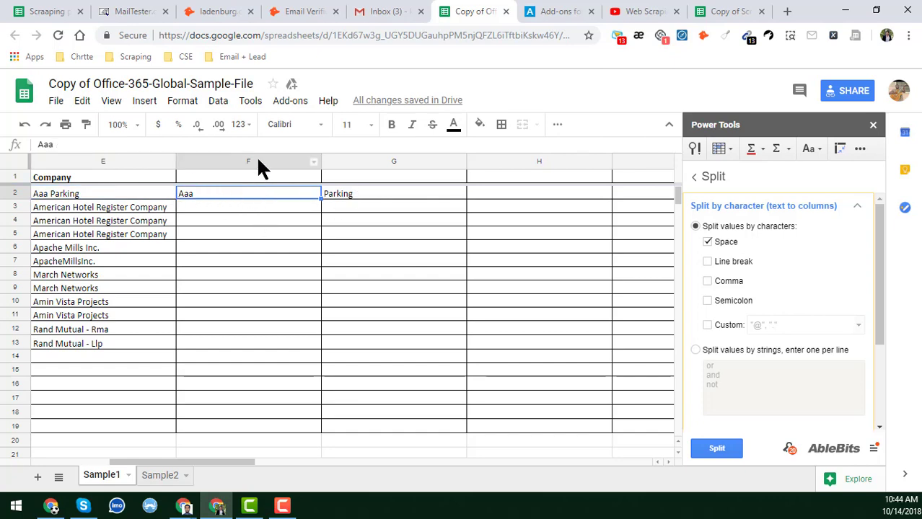
{"action": "left_click", "coordinate": [347, 197]}
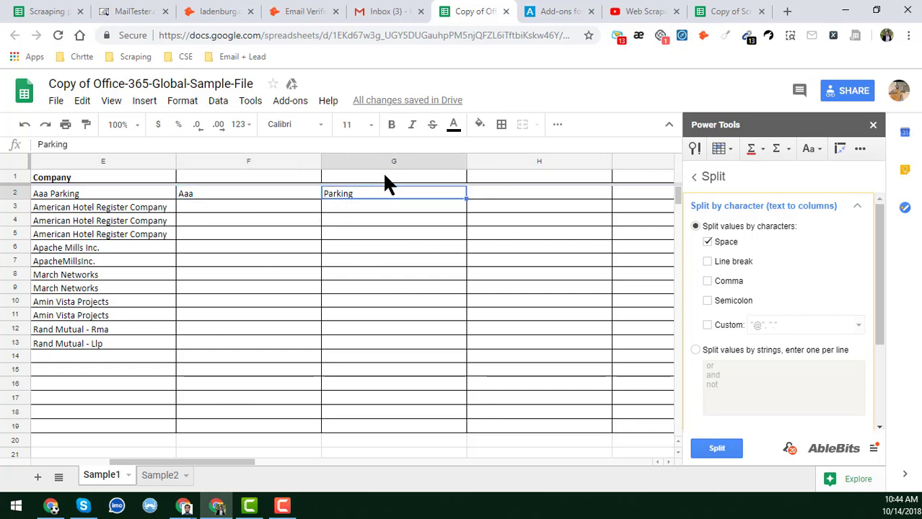
{"action": "key", "text": "Right"}
{"action": "key", "text": "Right"}
{"action": "key", "text": "Right"}
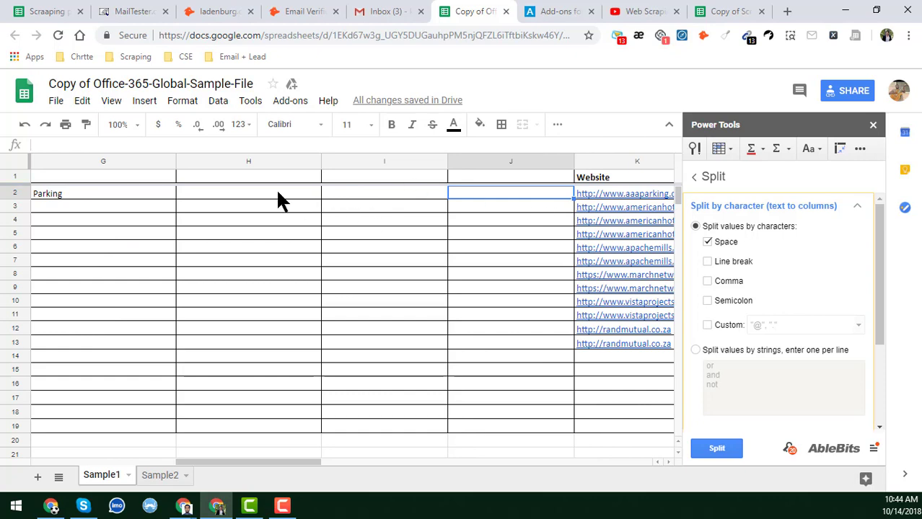
{"action": "left_click", "coordinate": [277, 192]}
{"action": "key", "text": "Left"}
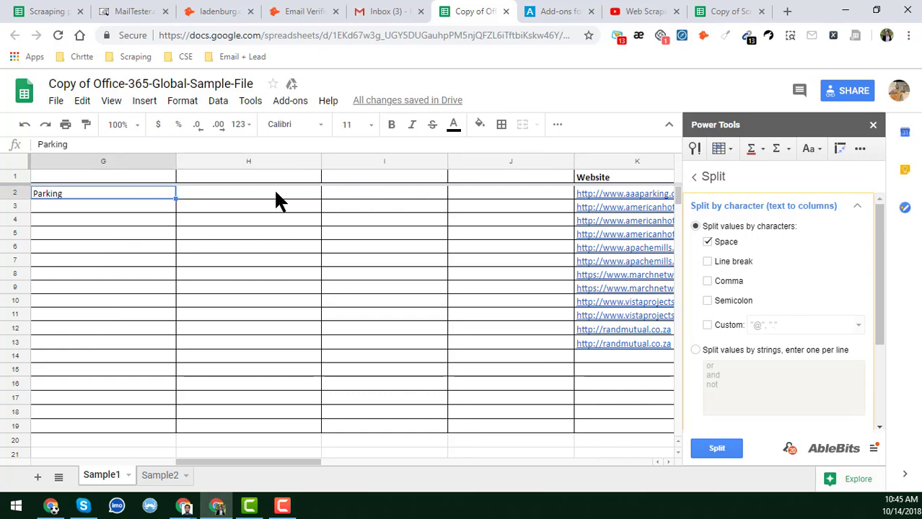
{"action": "key", "text": "Home"}
{"action": "left_click", "coordinate": [422, 195]}
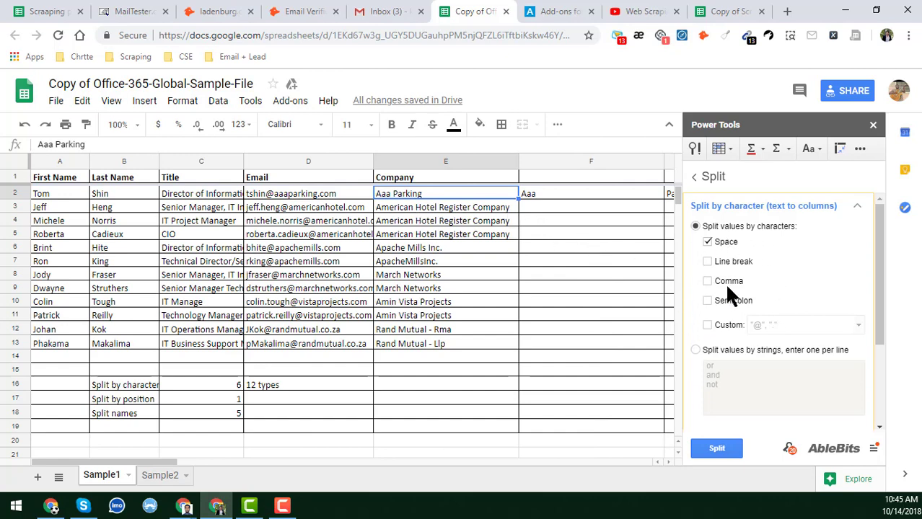
Step: Clear the Space delimiter and insert a line break before "Register" in the company name in E3
{"action": "left_click", "coordinate": [706, 241]}
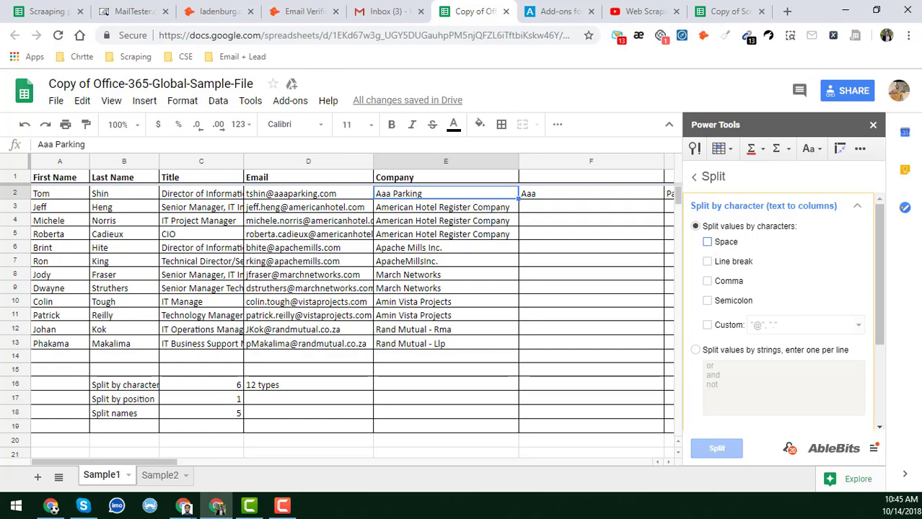
{"action": "left_click", "coordinate": [465, 206]}
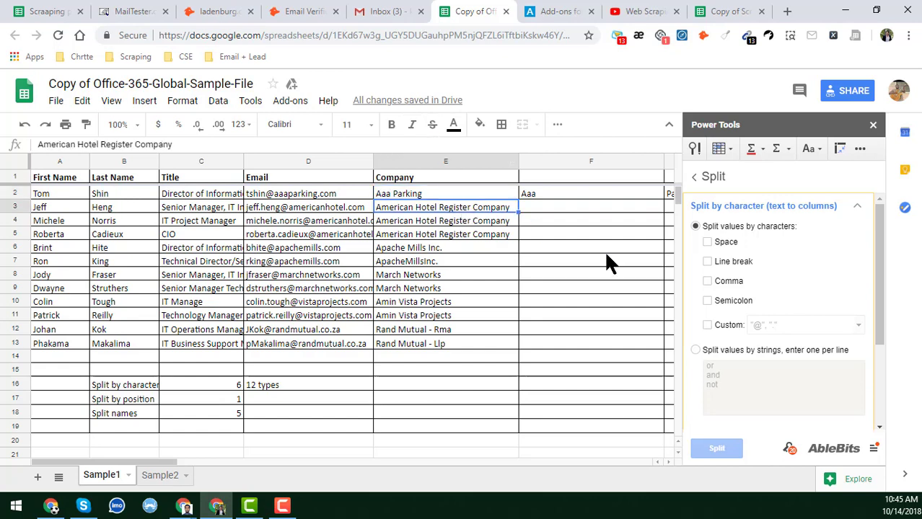
{"action": "double_click", "coordinate": [485, 210]}
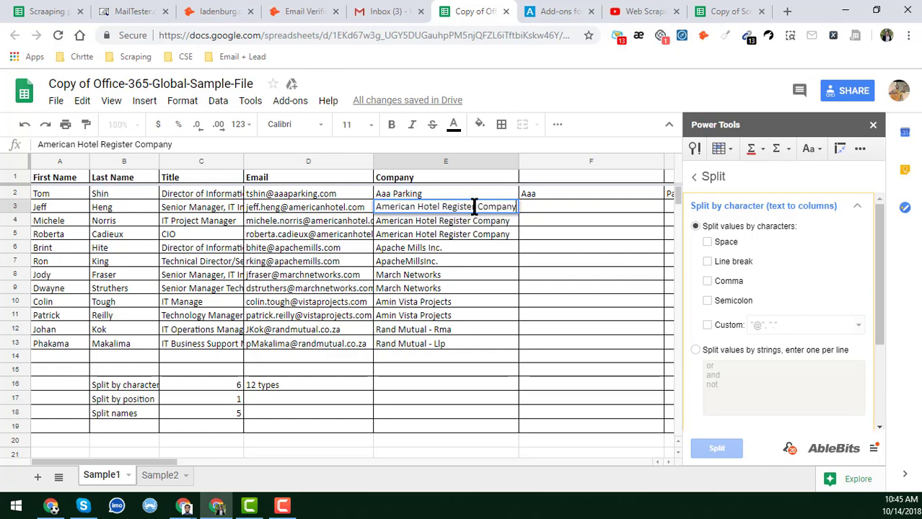
{"action": "left_click", "coordinate": [444, 207]}
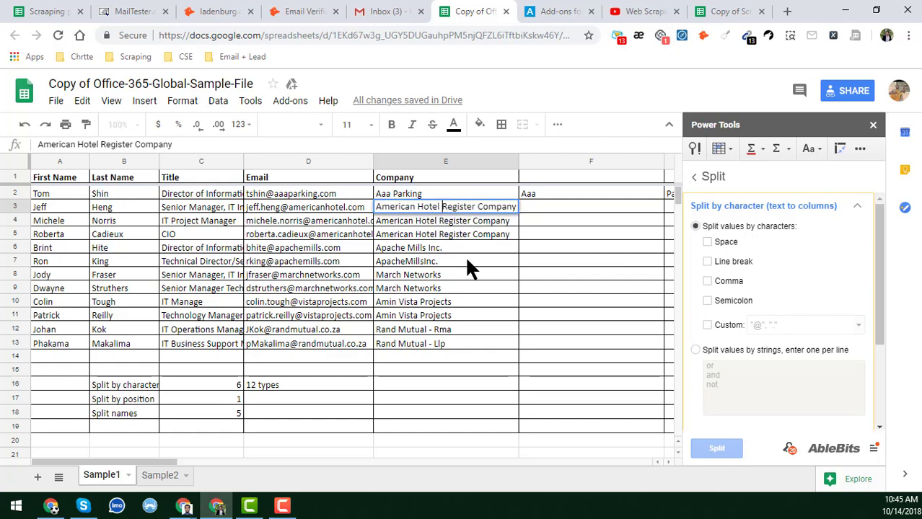
{"action": "key", "text": "ctrl+Return"}
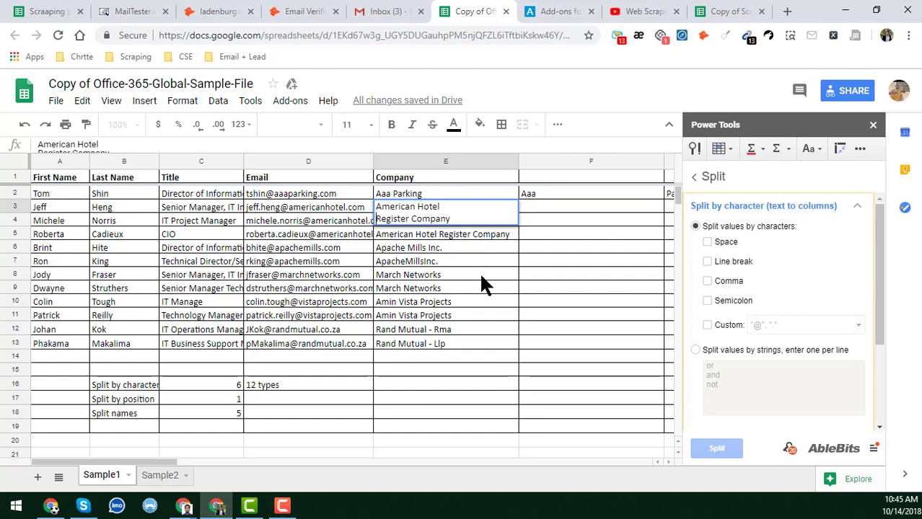
{"action": "left_click", "coordinate": [501, 328]}
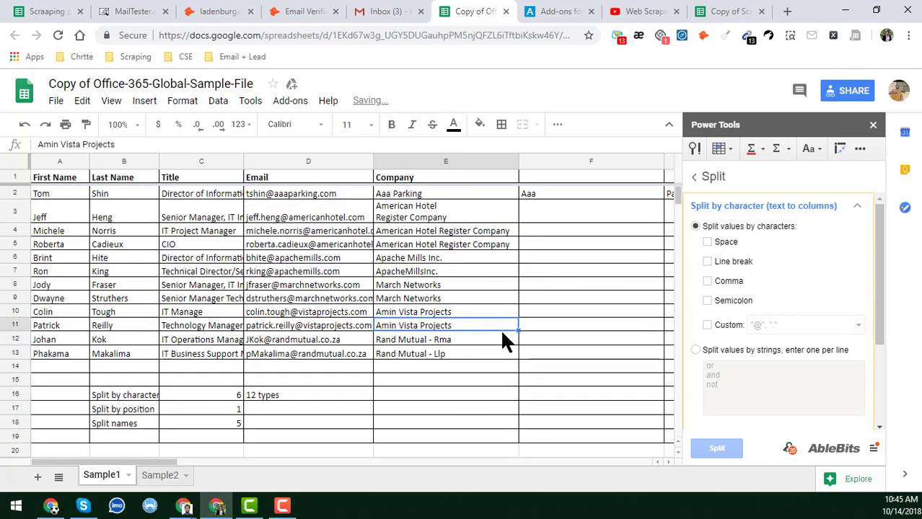
Step: With E3 selected, try the Line break delimiter and replace it with the Comma, Semicolon and Custom delimiters
{"action": "left_click", "coordinate": [464, 213]}
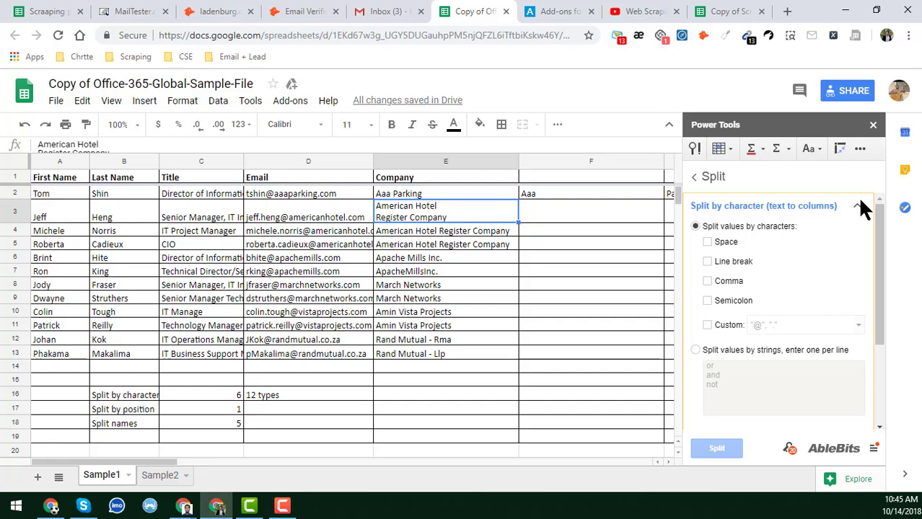
{"action": "left_click", "coordinate": [707, 262]}
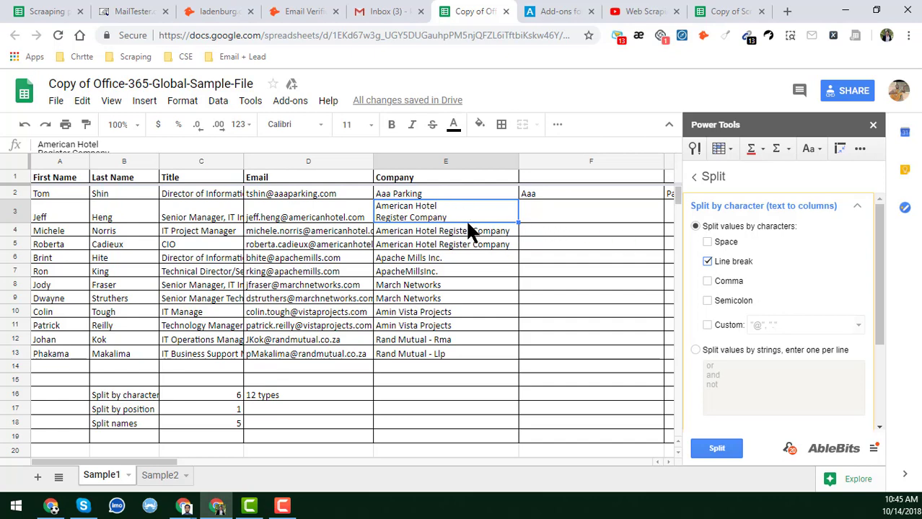
{"action": "left_click", "coordinate": [707, 262]}
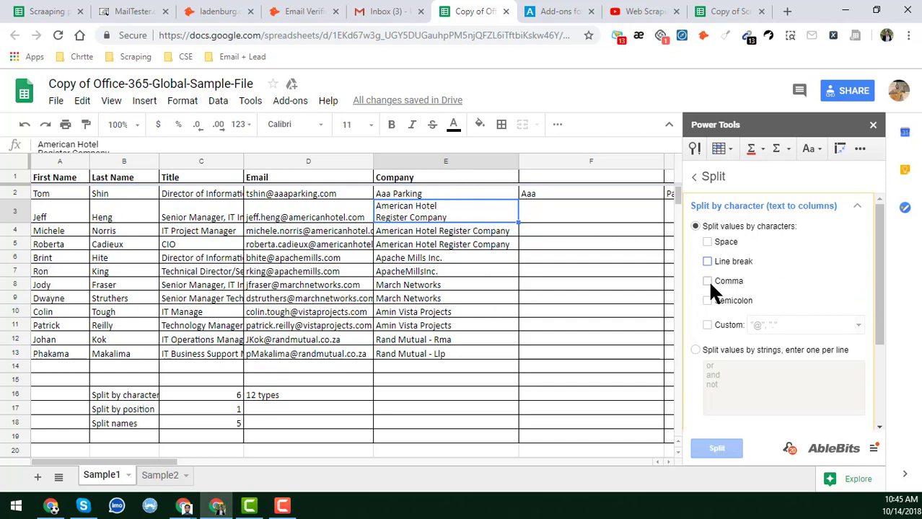
{"action": "left_click", "coordinate": [707, 281]}
{"action": "left_click", "coordinate": [707, 301]}
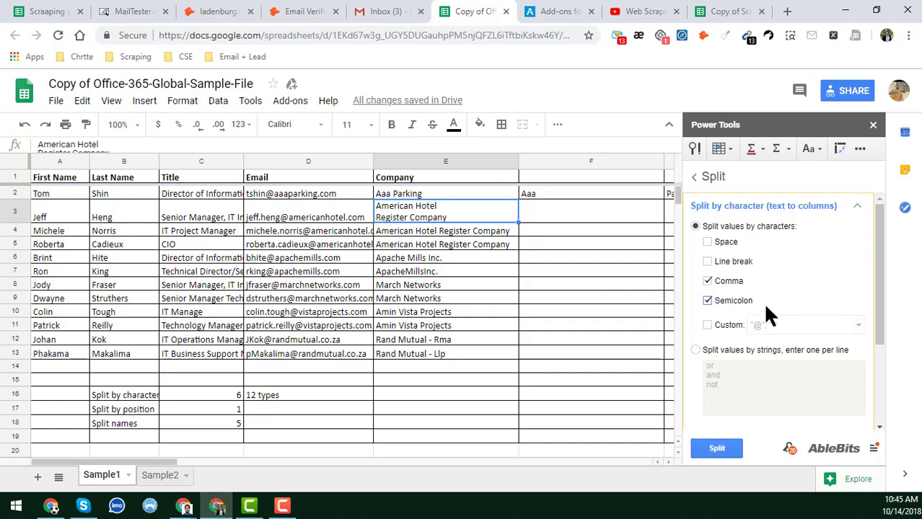
{"action": "scroll", "coordinate": [772, 310], "scroll_direction": "down", "scroll_amount": 3}
{"action": "left_click", "coordinate": [707, 212]}
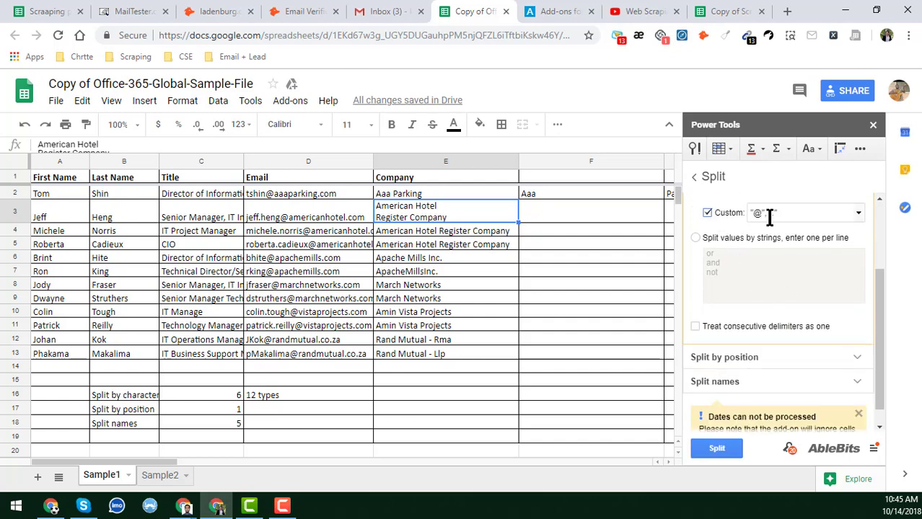
Step: Compare the custom delimiters with the email addresses, select D2, and empty the custom delimiter field
{"action": "left_click", "coordinate": [795, 216]}
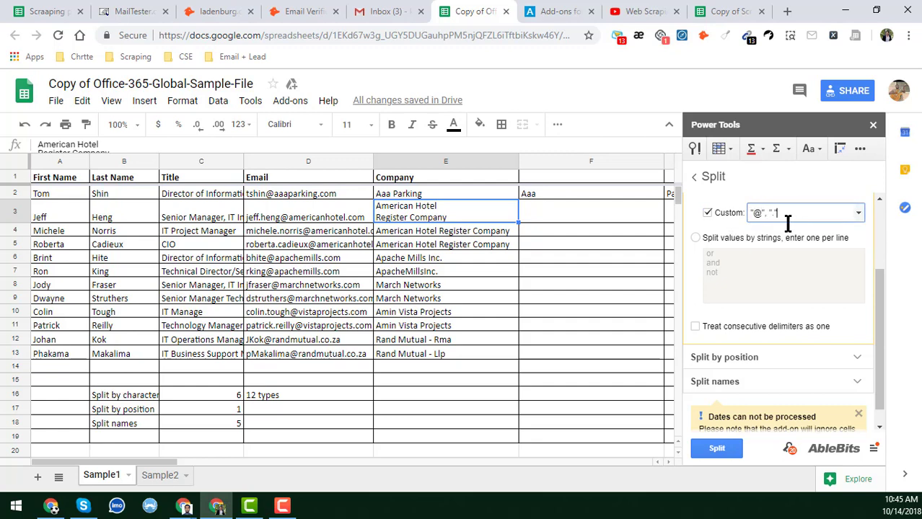
{"action": "left_click", "coordinate": [461, 284]}
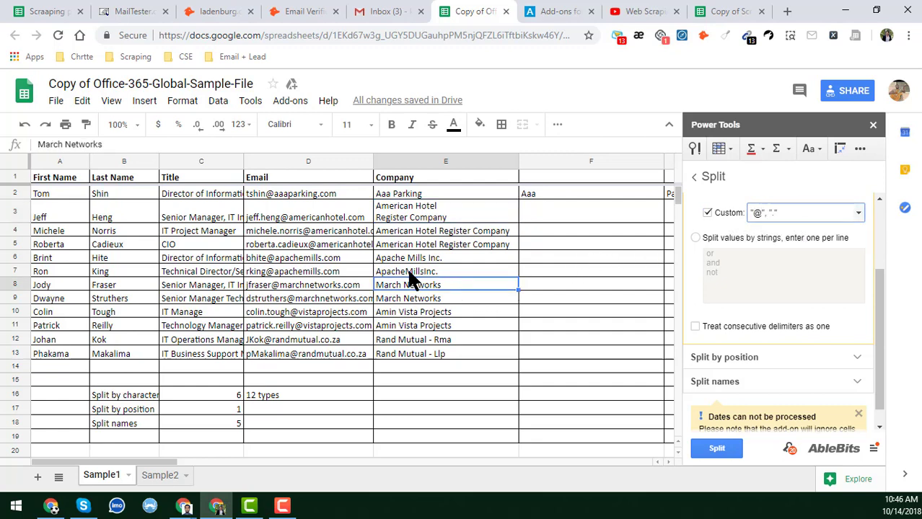
{"action": "left_click", "coordinate": [319, 268]}
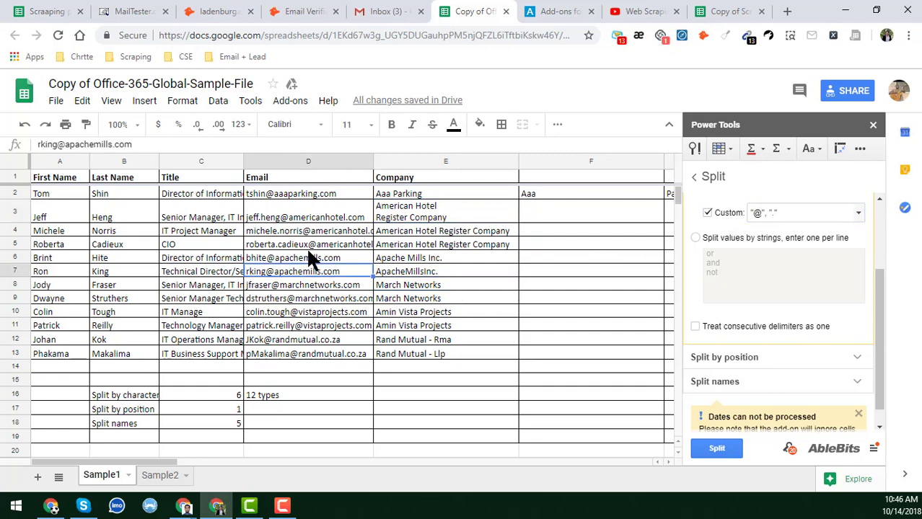
{"action": "left_click", "coordinate": [308, 195]}
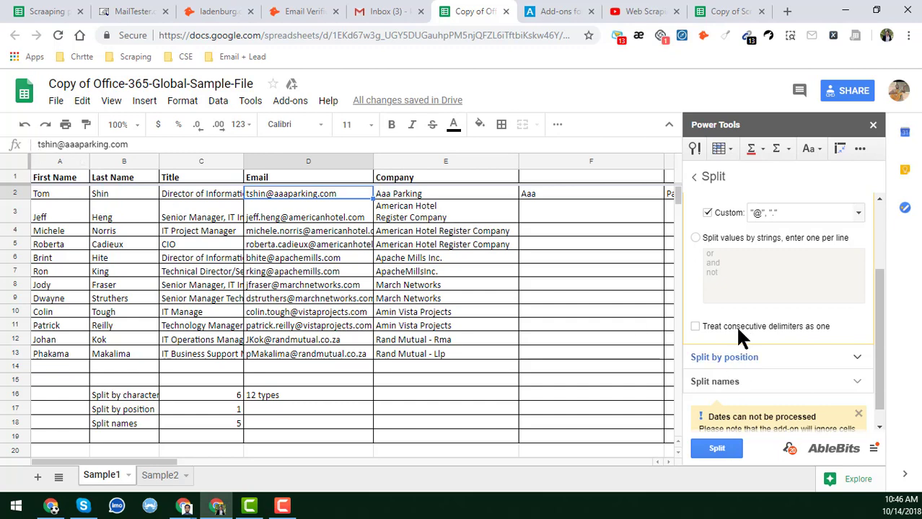
{"action": "left_click", "coordinate": [781, 213]}
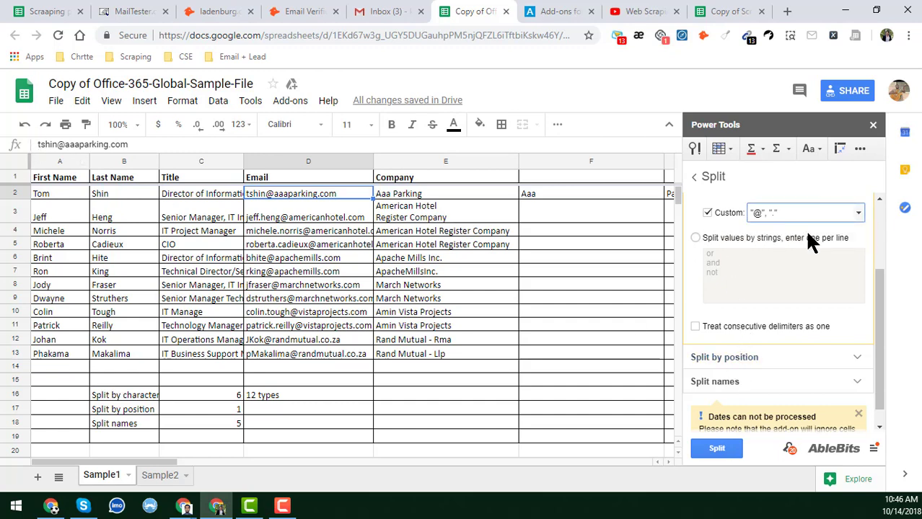
{"action": "key", "text": "BackSpace"}
{"action": "key", "text": "BackSpace"}
{"action": "key", "text": "BackSpace"}
{"action": "key", "text": "BackSpace"}
{"action": "key", "text": "BackSpace"}
{"action": "key", "text": "BackSpace"}
{"action": "key", "text": "BackSpace"}
{"action": "key", "text": "BackSpace"}
Step: Switch to splitting values by strings, select E2, and replace the listed strings with "---"
{"action": "scroll", "coordinate": [755, 214], "scroll_direction": "up", "scroll_amount": 1}
{"action": "scroll", "coordinate": [754, 214], "scroll_direction": "up", "scroll_amount": 3}
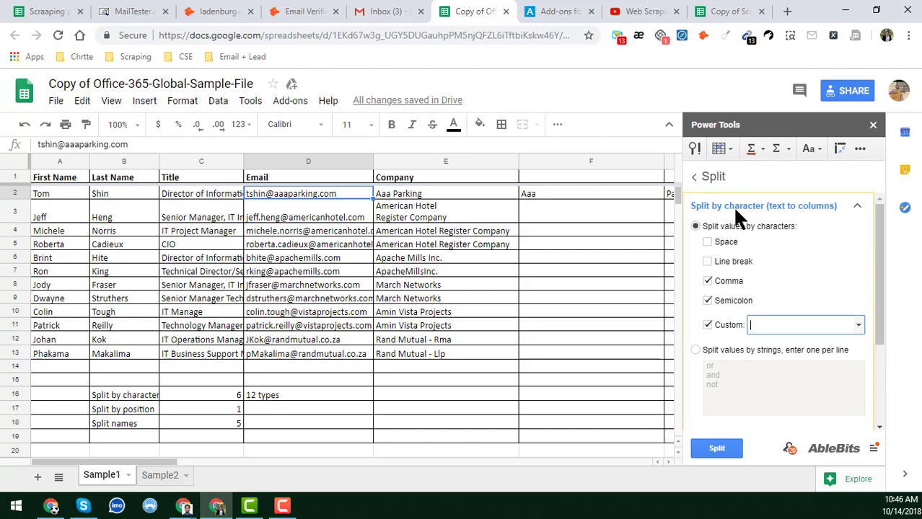
{"action": "scroll", "coordinate": [737, 284], "scroll_direction": "down", "scroll_amount": 3}
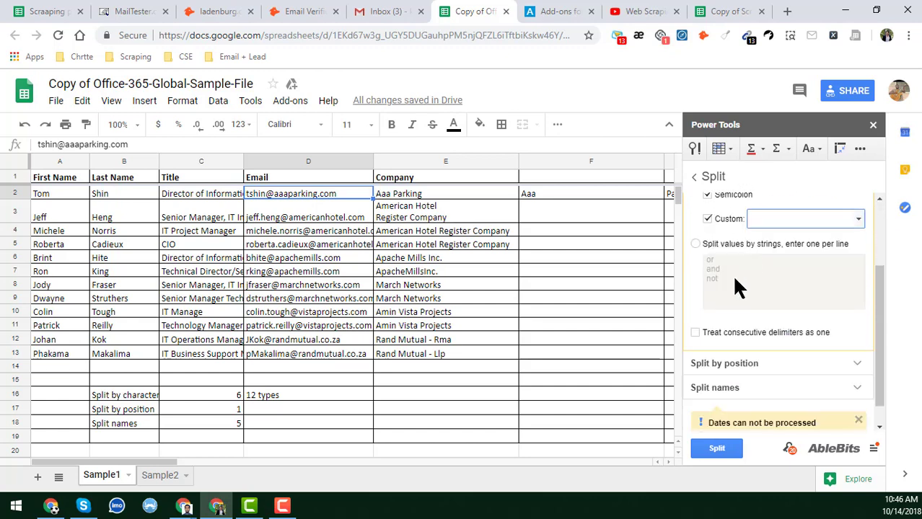
{"action": "left_click", "coordinate": [694, 237]}
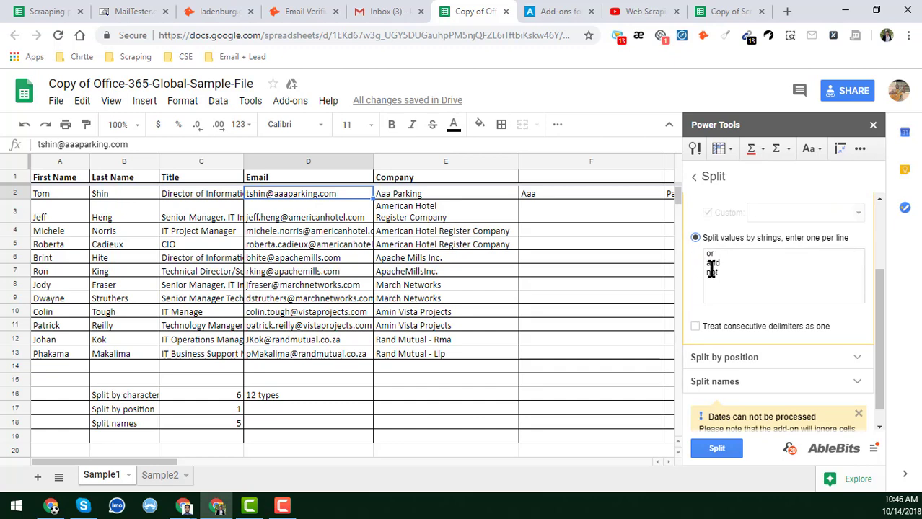
{"action": "left_click", "coordinate": [463, 193]}
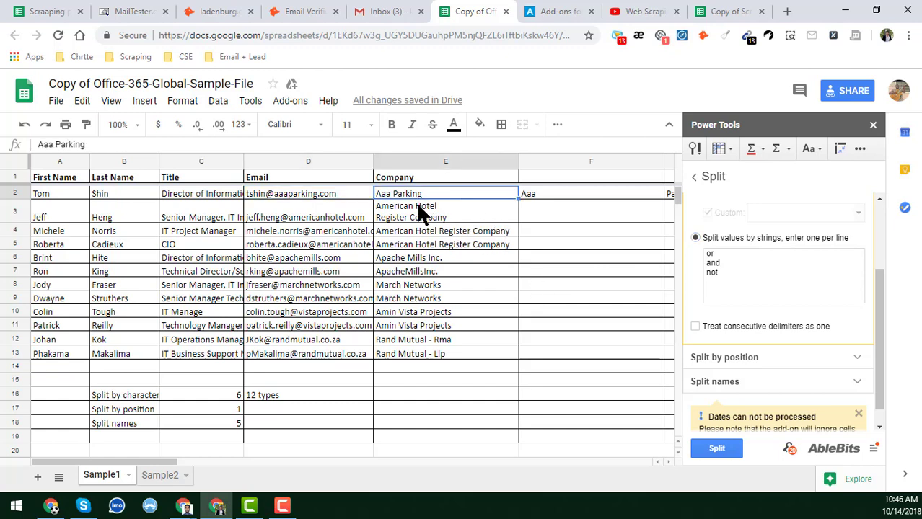
{"action": "left_click", "coordinate": [731, 277]}
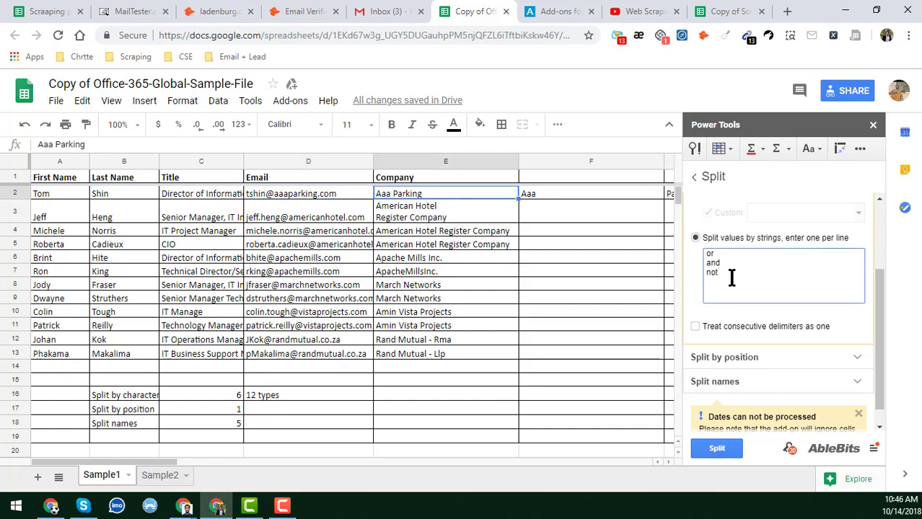
{"action": "key", "text": "BackSpace"}
{"action": "key", "text": "BackSpace"}
{"action": "key", "text": "BackSpace"}
{"action": "key", "text": "BackSpace"}
{"action": "key", "text": "BackSpace"}
{"action": "key", "text": "BackSpace"}
{"action": "key", "text": "BackSpace"}
{"action": "key", "text": "BackSpace"}
{"action": "key", "text": "BackSpace"}
{"action": "key", "text": "BackSpace"}
{"action": "type", "text": "---"}
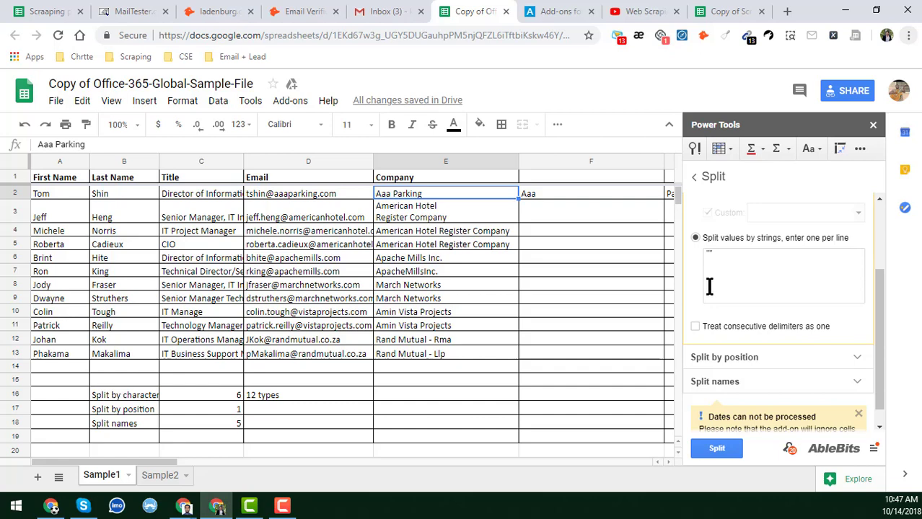
Step: Enable treating consecutive delimiters as one for the split by strings
{"action": "left_click_drag", "start_coordinate": [714, 235], "coordinate": [749, 239]}
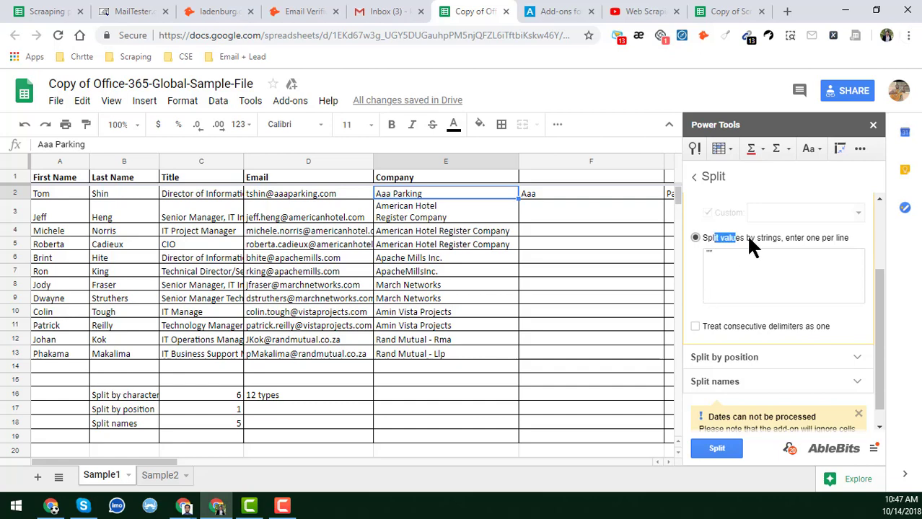
{"action": "left_click", "coordinate": [763, 280]}
{"action": "scroll", "coordinate": [752, 287], "scroll_direction": "down", "scroll_amount": 1}
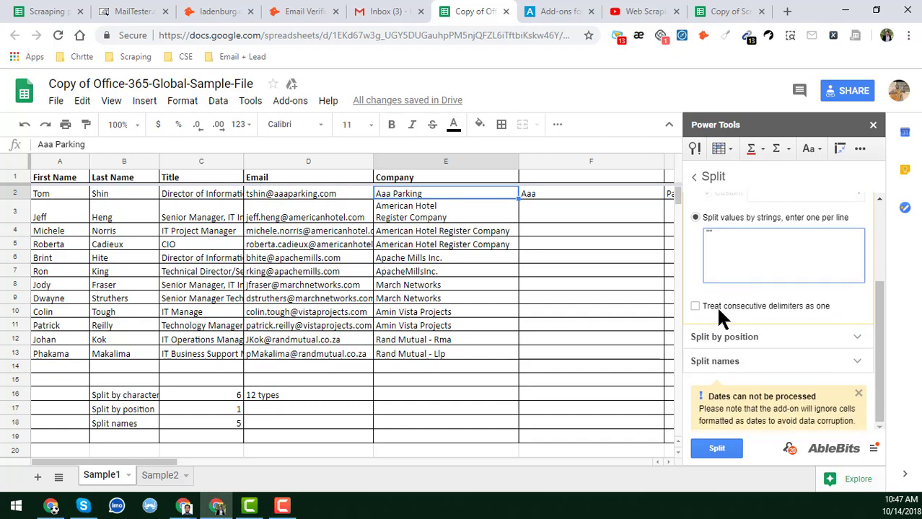
{"action": "left_click", "coordinate": [694, 306]}
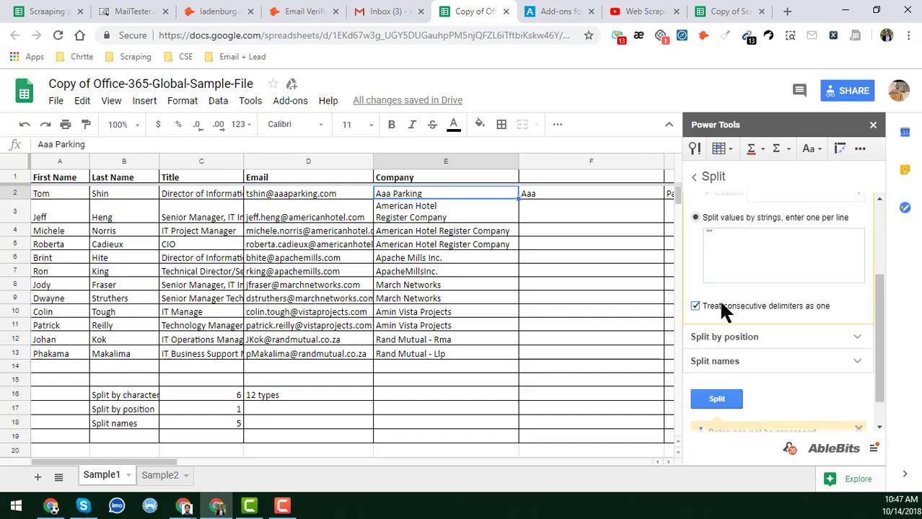
Step: Open the Split by position options and delete the earlier split results from F2:G2
{"action": "left_click", "coordinate": [537, 312]}
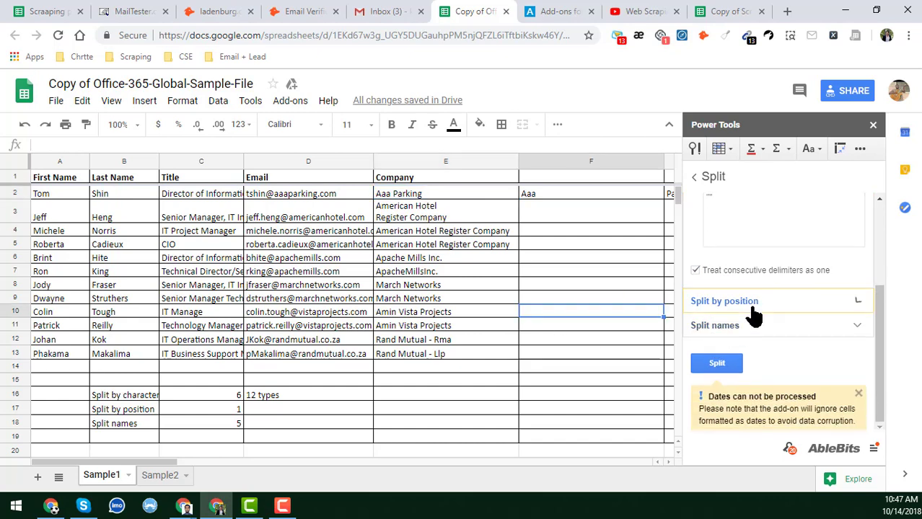
{"action": "left_click", "coordinate": [750, 308]}
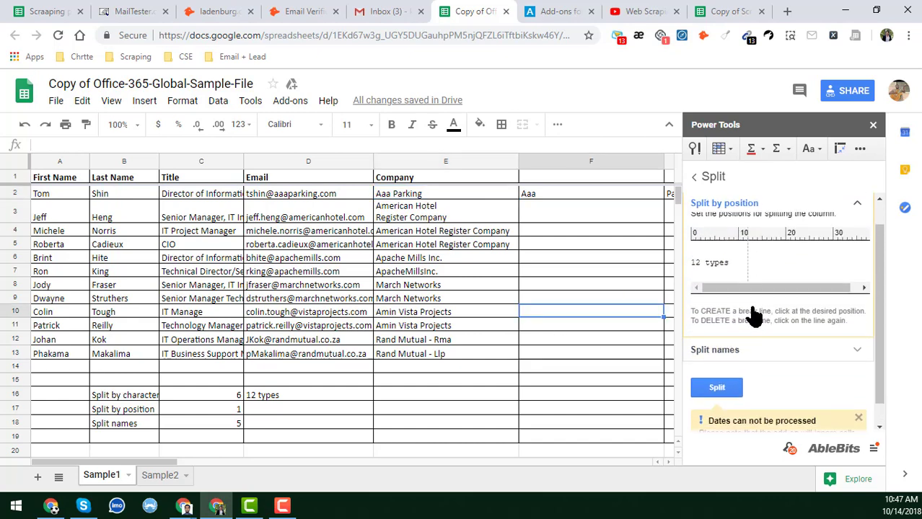
{"action": "left_click", "coordinate": [583, 193]}
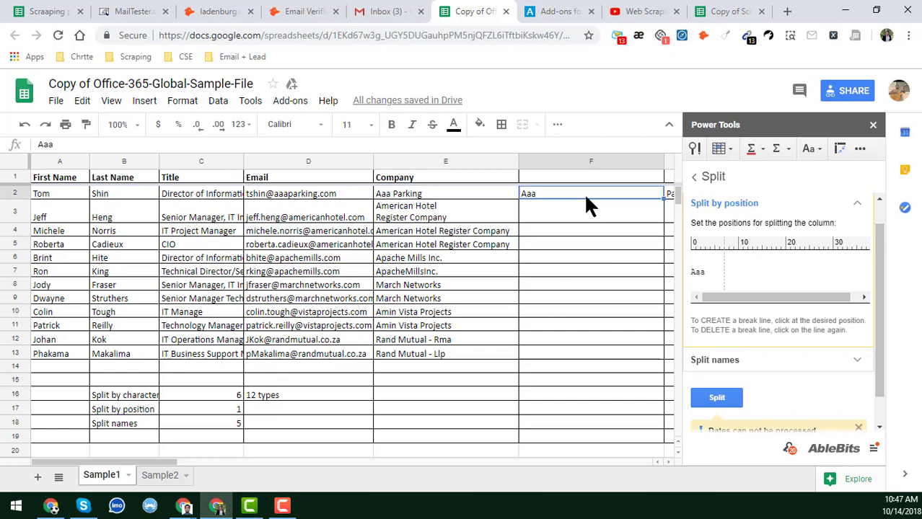
{"action": "key", "text": "shift+Right"}
{"action": "key", "text": "Delete"}
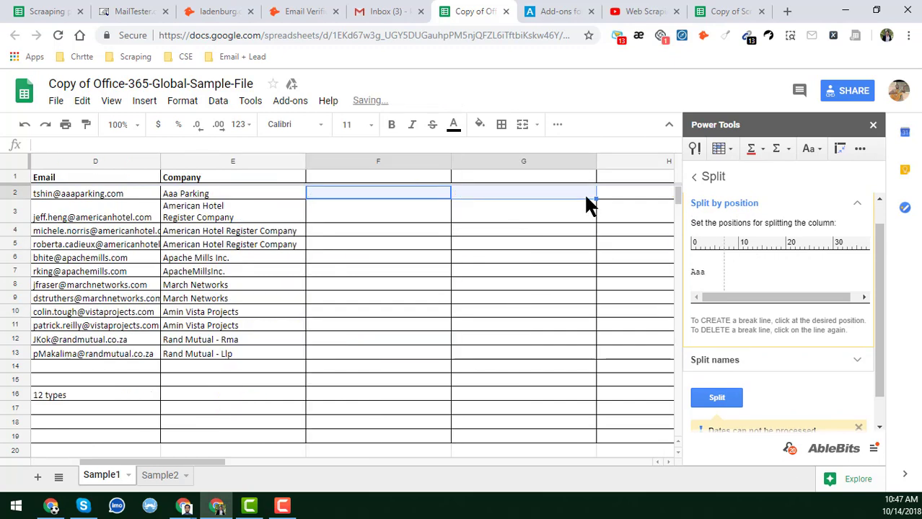
{"action": "left_click", "coordinate": [526, 299]}
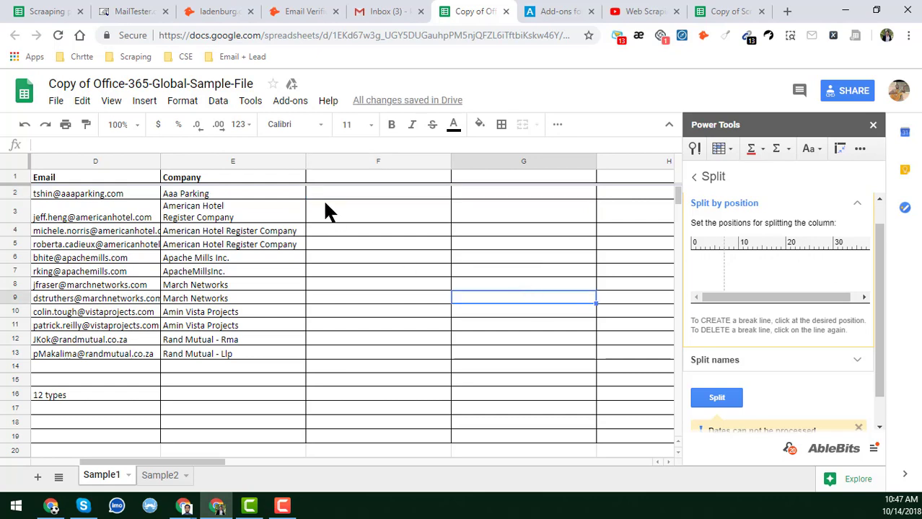
Step: Split the company name in E2 by position, with a break line right after "Aaa"
{"action": "left_click", "coordinate": [285, 194]}
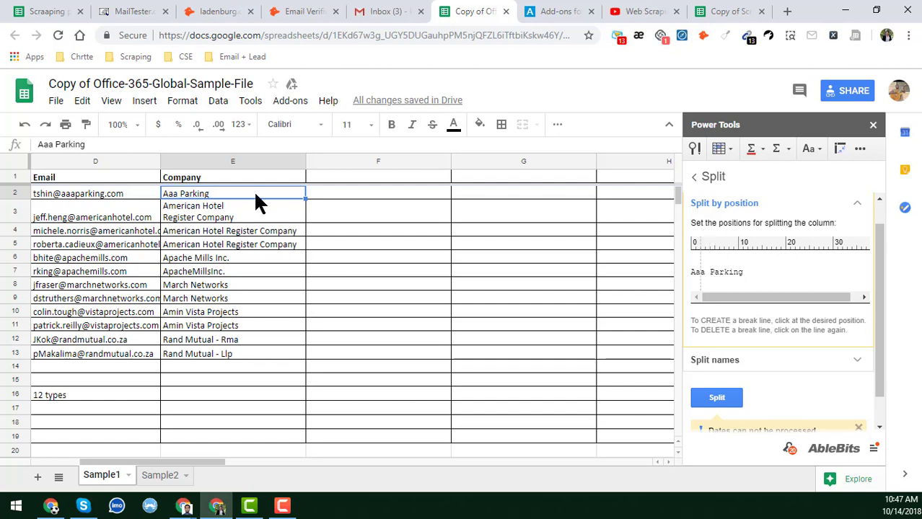
{"action": "left_click", "coordinate": [709, 281]}
{"action": "double_click", "coordinate": [710, 272]}
{"action": "left_click", "coordinate": [719, 400]}
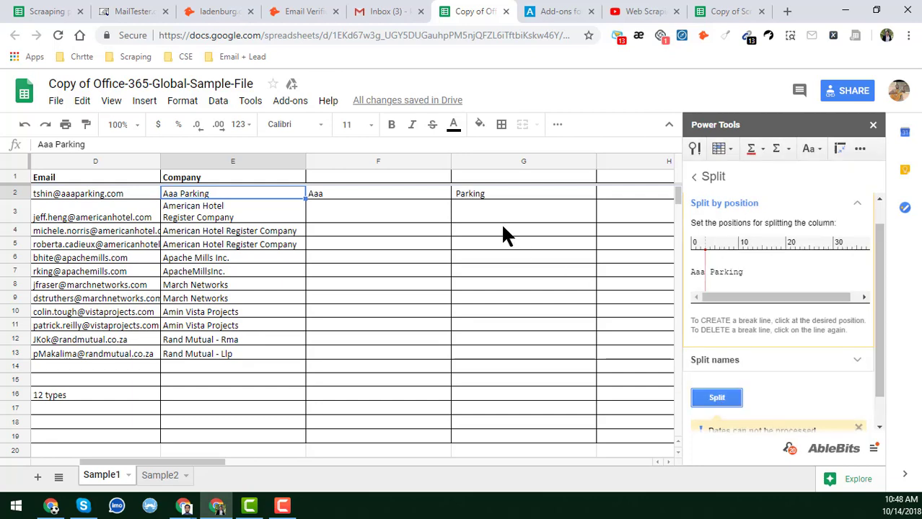
Step: Check the split part in G2 against the break line in the Split by position preview
{"action": "left_click", "coordinate": [479, 193]}
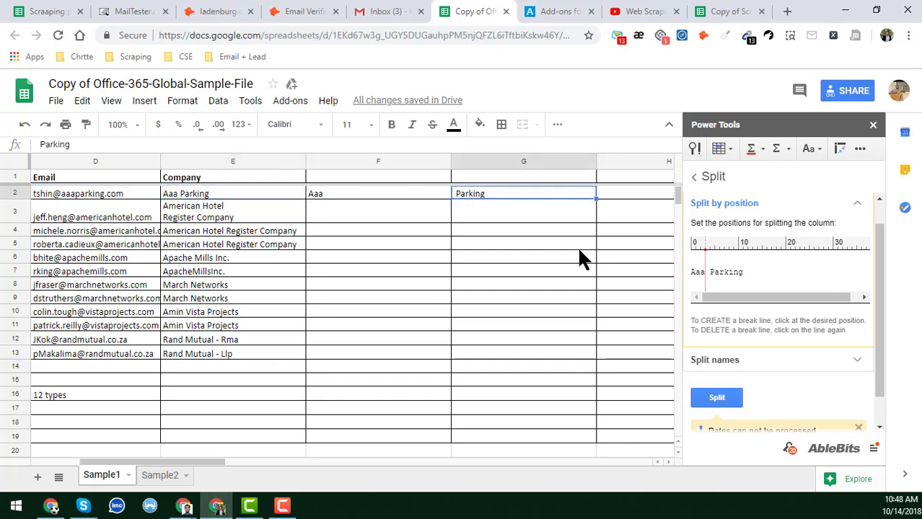
{"action": "left_click", "coordinate": [704, 280]}
{"action": "left_click", "coordinate": [519, 244]}
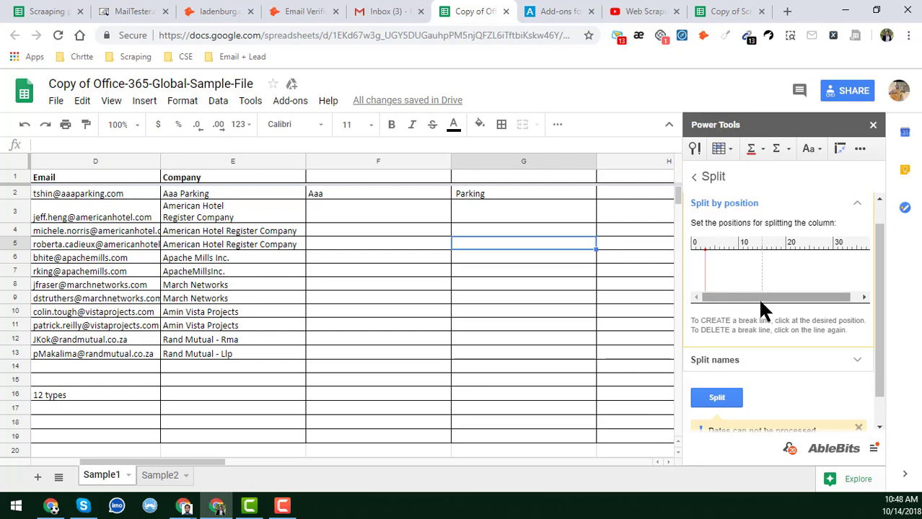
{"action": "left_click", "coordinate": [383, 331]}
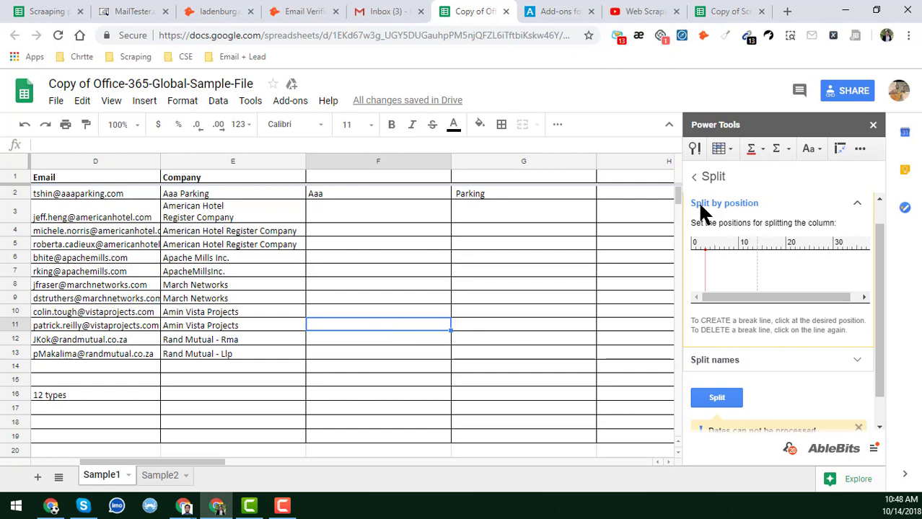
Step: In the Split names options, clear First name and enable Middle name, Salutation / title and Name suffix / post-nominal letters
{"action": "scroll", "coordinate": [693, 209], "scroll_direction": "up", "scroll_amount": 1}
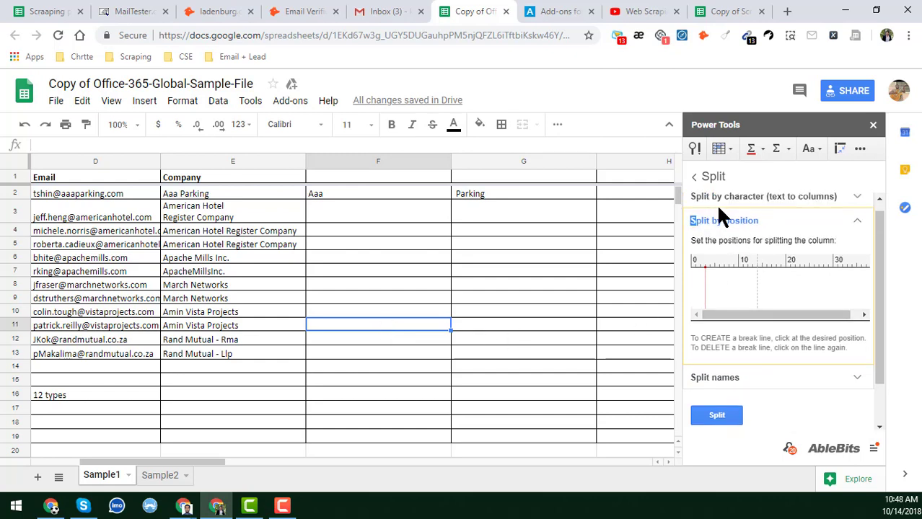
{"action": "left_click_drag", "start_coordinate": [693, 220], "coordinate": [755, 222]}
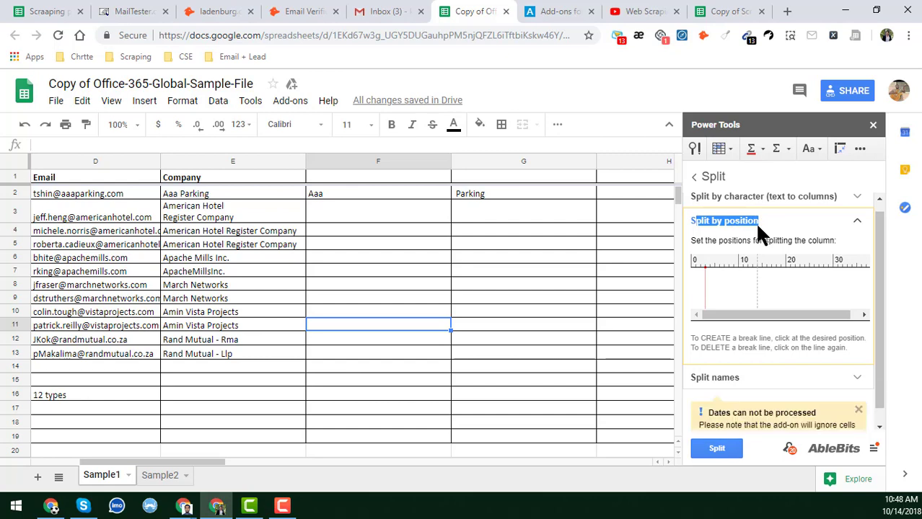
{"action": "left_click", "coordinate": [745, 388]}
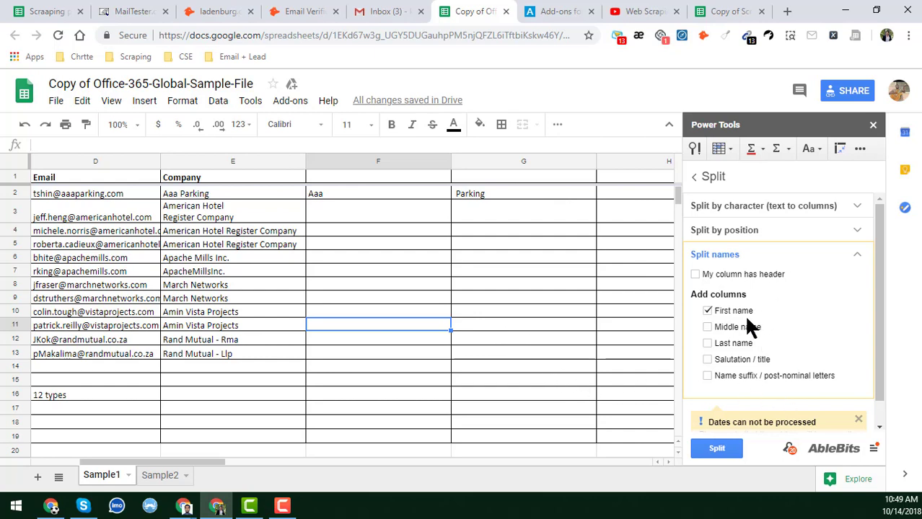
{"action": "left_click", "coordinate": [707, 311]}
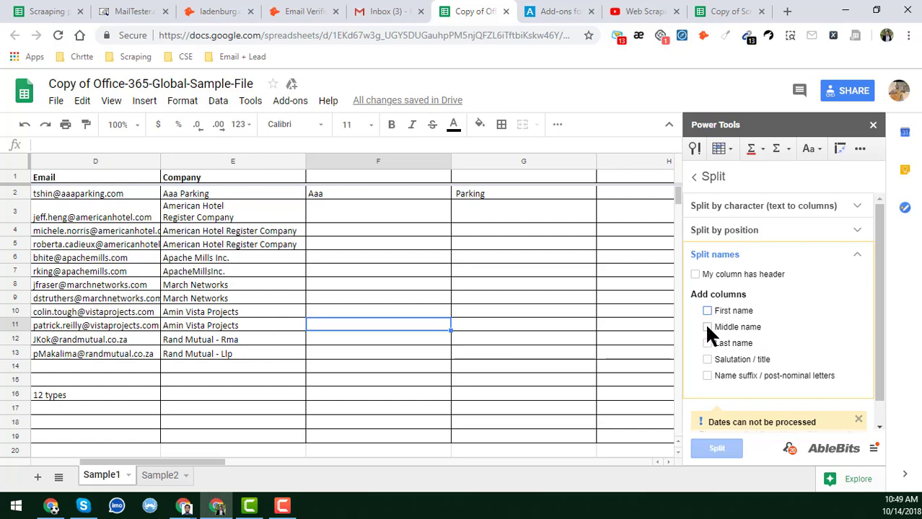
{"action": "left_click", "coordinate": [706, 328]}
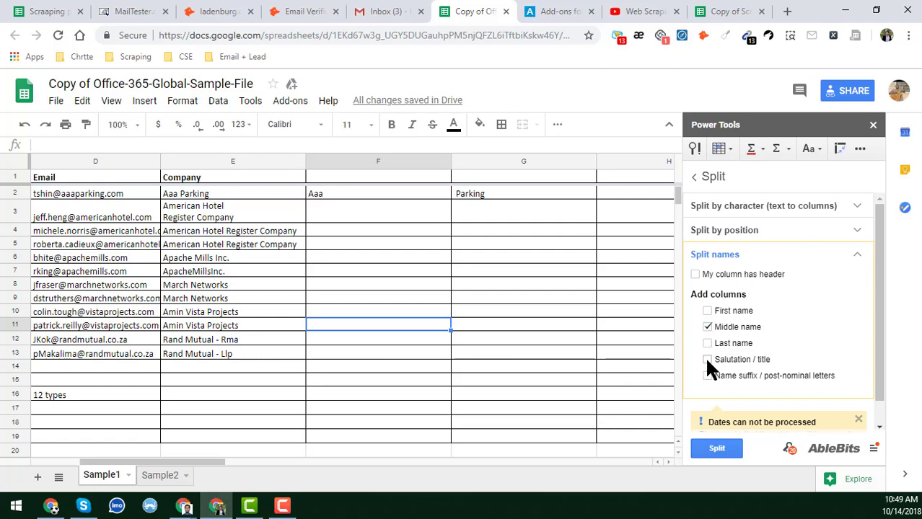
{"action": "left_click", "coordinate": [707, 360]}
{"action": "left_click", "coordinate": [708, 376]}
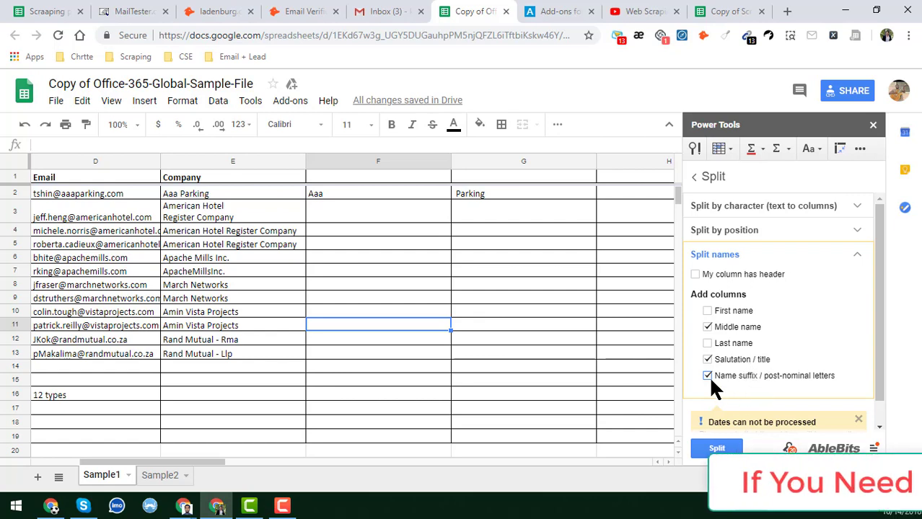
{"action": "scroll", "coordinate": [745, 315], "scroll_direction": "down", "scroll_amount": 2}
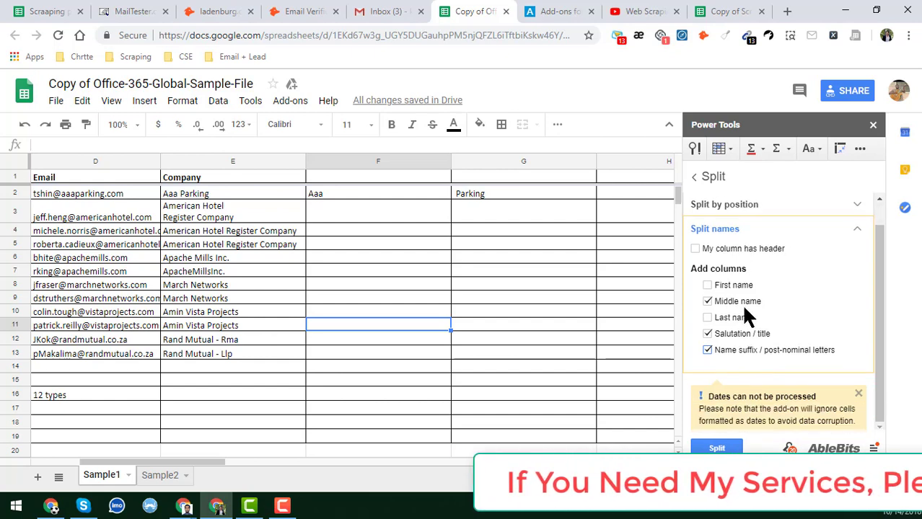
{"action": "scroll", "coordinate": [728, 331], "scroll_direction": "up", "scroll_amount": 2}
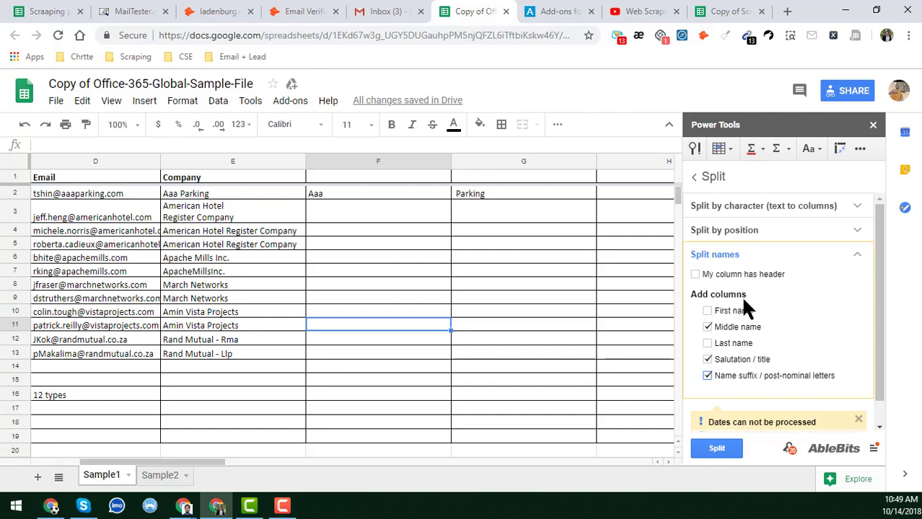
Step: Start the built-in Split text to columns on empty cell E14 and choose a custom separator
{"action": "left_click", "coordinate": [352, 365]}
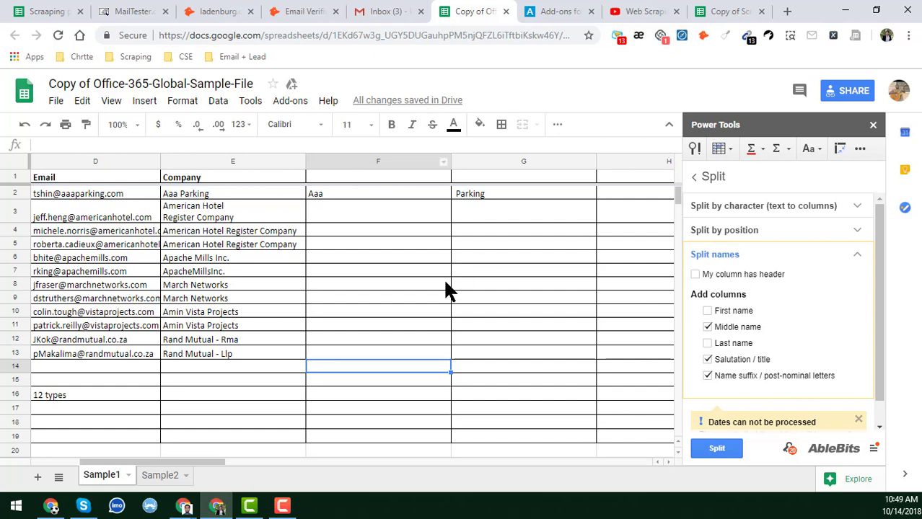
{"action": "left_click", "coordinate": [298, 367]}
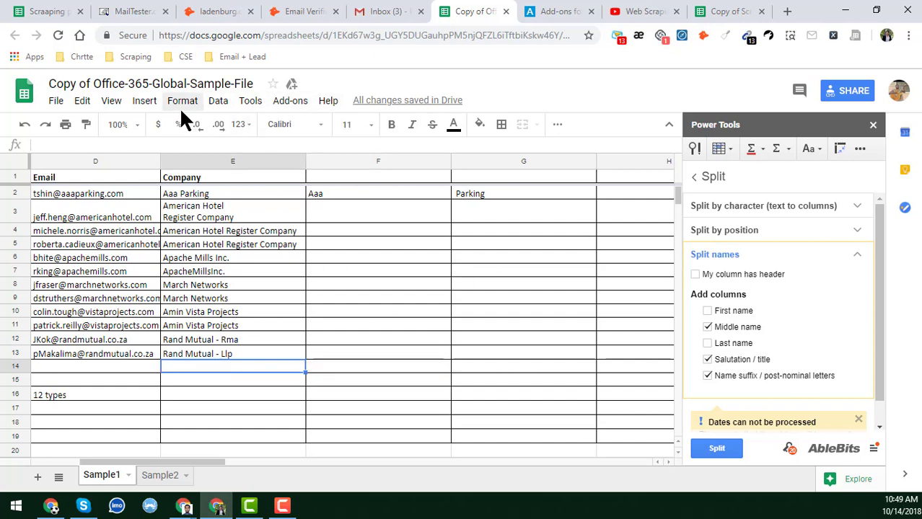
{"action": "left_click", "coordinate": [220, 101]}
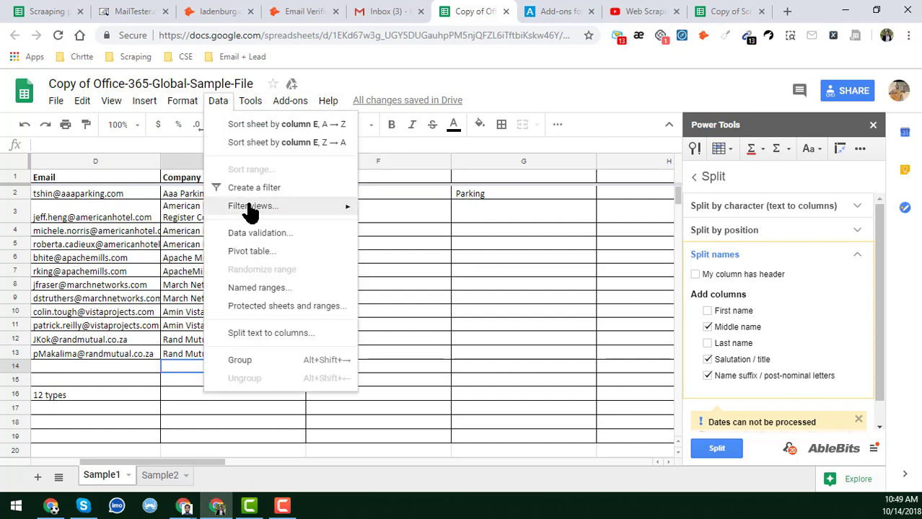
{"action": "left_click", "coordinate": [268, 334]}
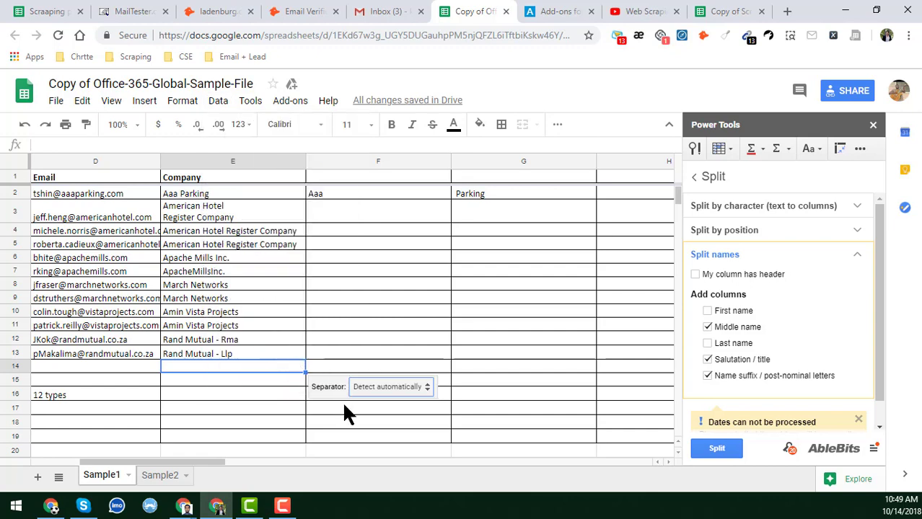
{"action": "left_click", "coordinate": [404, 388]}
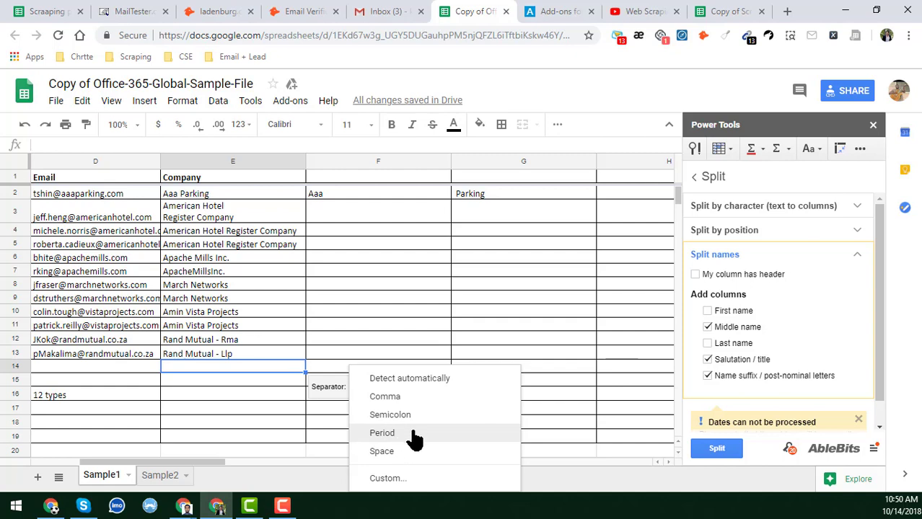
{"action": "left_click", "coordinate": [384, 478]}
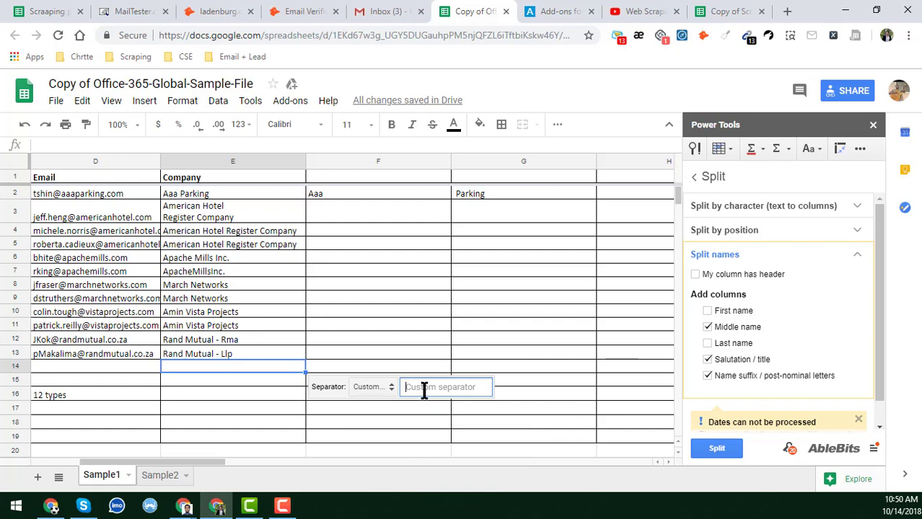
Step: Return to the Split by character options and choose to split values by characters instead of strings
{"action": "left_click", "coordinate": [773, 211]}
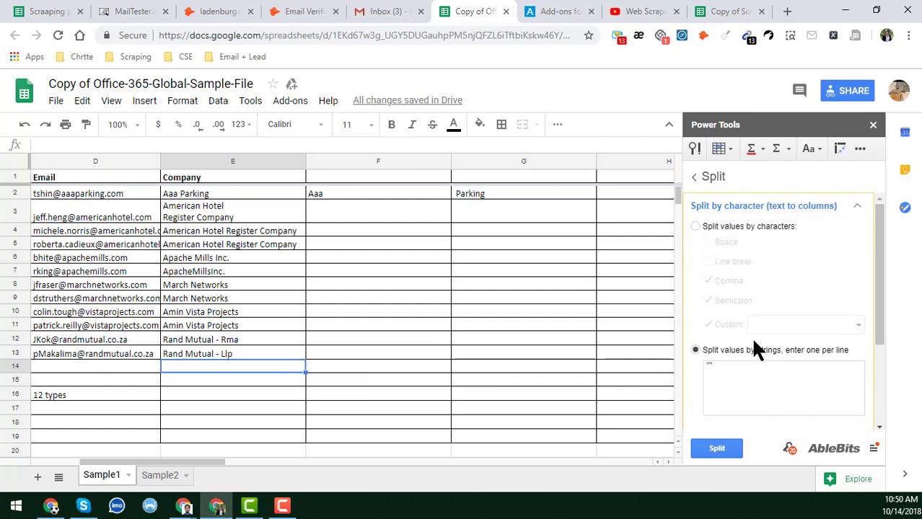
{"action": "left_click", "coordinate": [696, 226]}
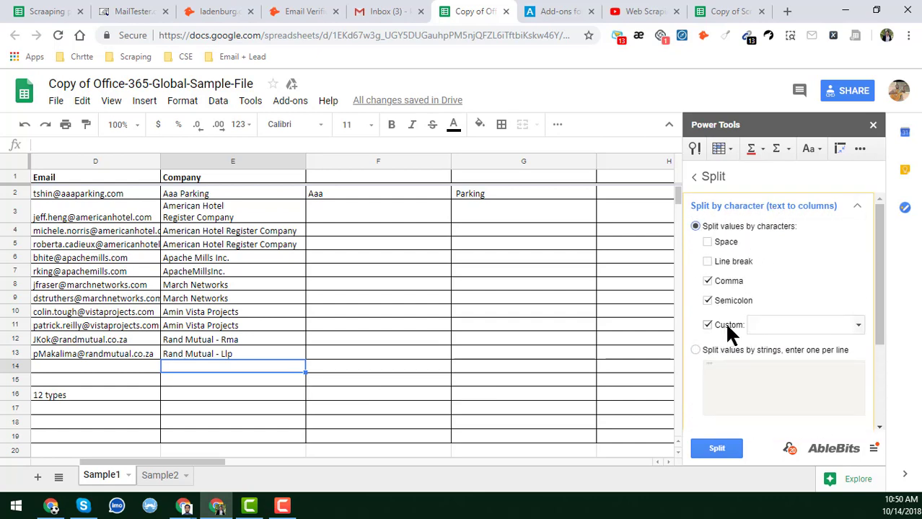
{"action": "left_click", "coordinate": [326, 354]}
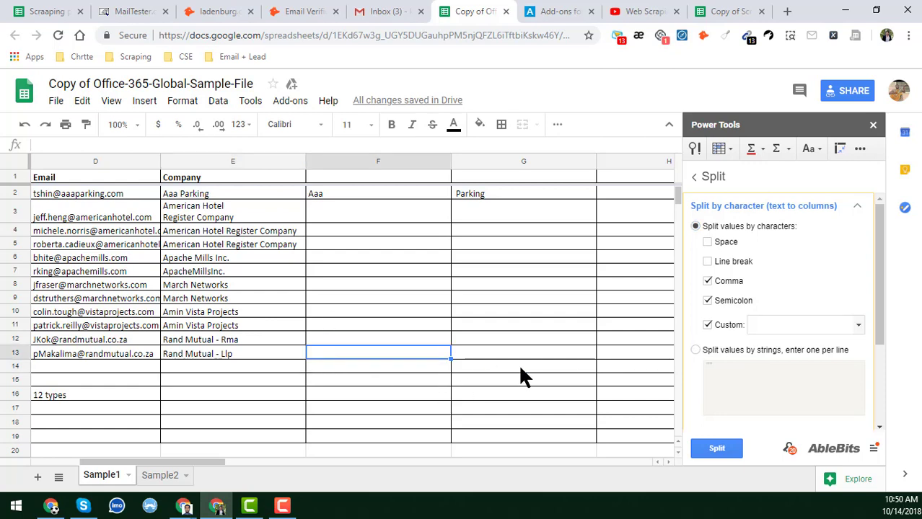
Step: Review the tally in column C and the adjoining note in D16 below the contact data
{"action": "left_click", "coordinate": [142, 395]}
{"action": "key", "text": "Left"}
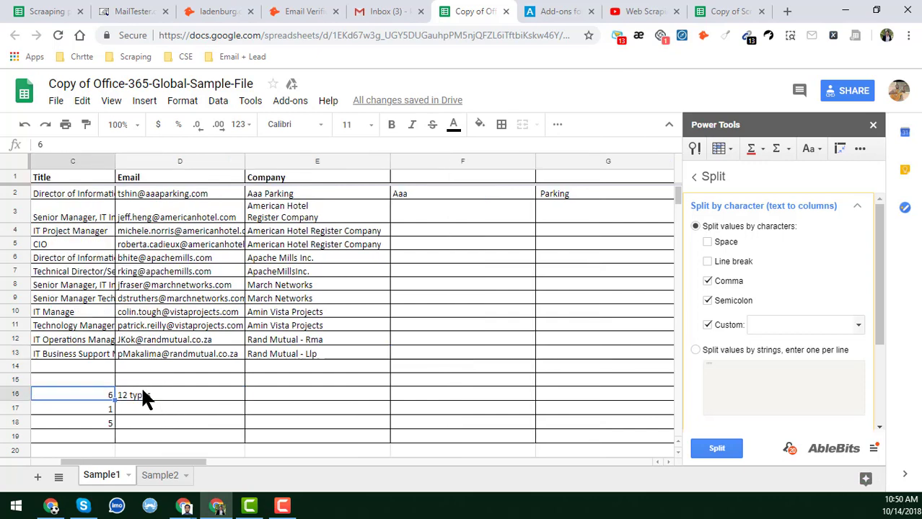
{"action": "left_click", "coordinate": [205, 390]}
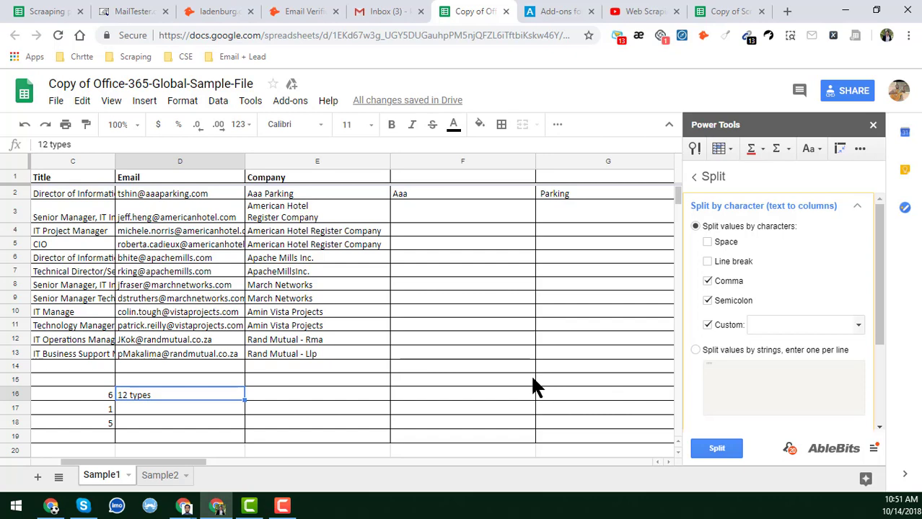
Step: Switch to the Web Scraping Service channel's videos page on YouTube
{"action": "left_click", "coordinate": [634, 11]}
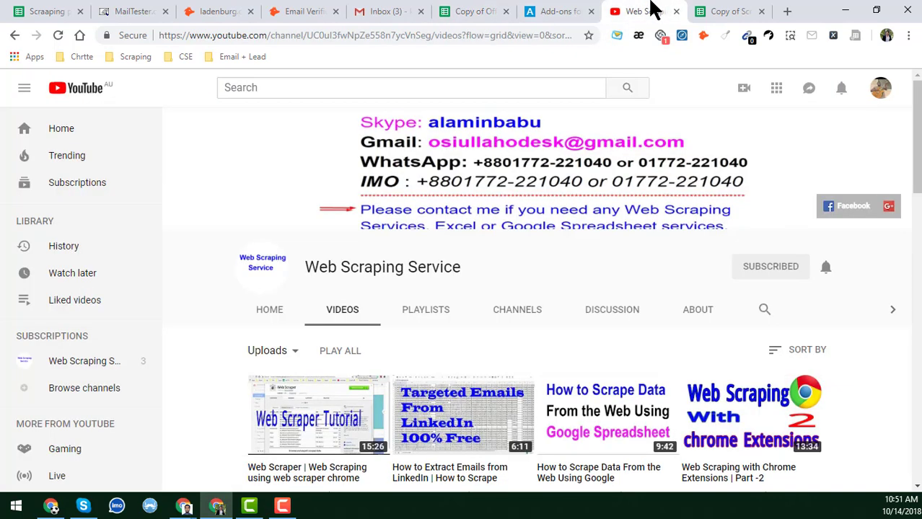